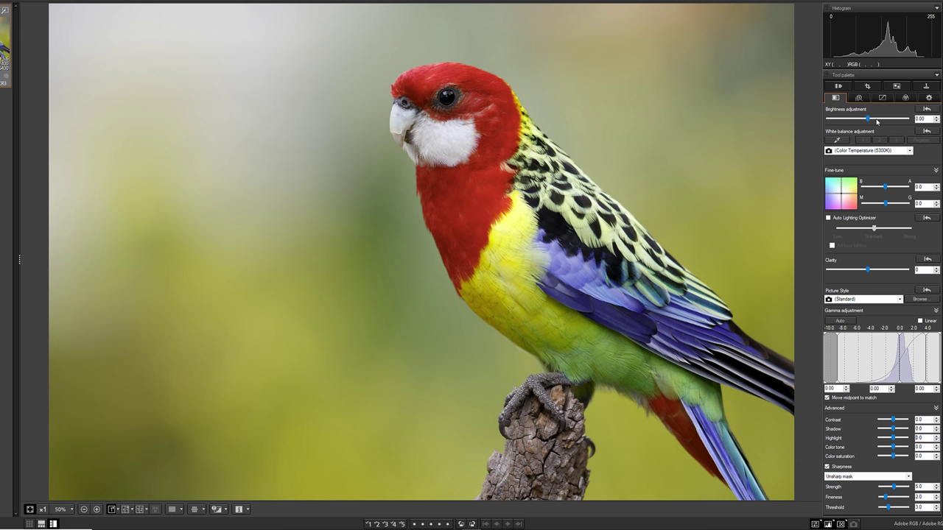
- Set the parrot photo's white balance mode to Color temperature, and look over the picture styles and remaining basic adjustments
left_click(909, 150)
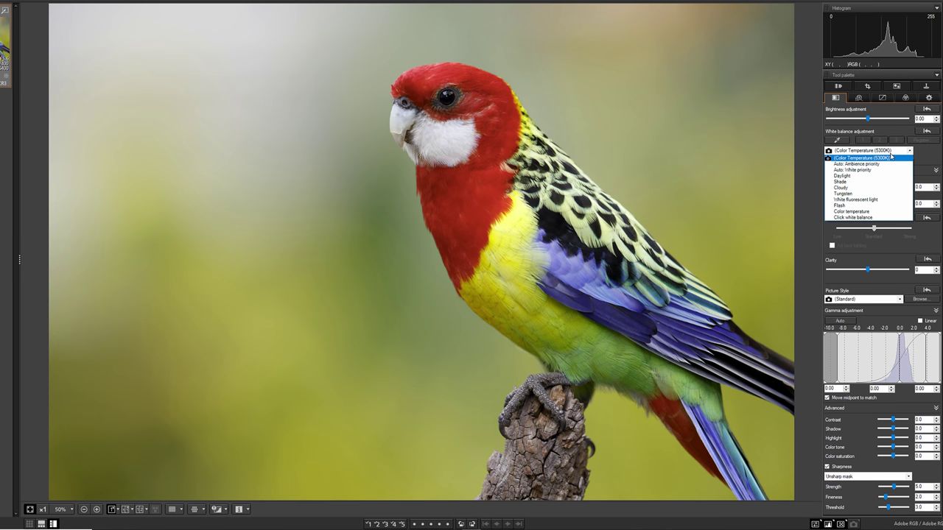
left_click(864, 213)
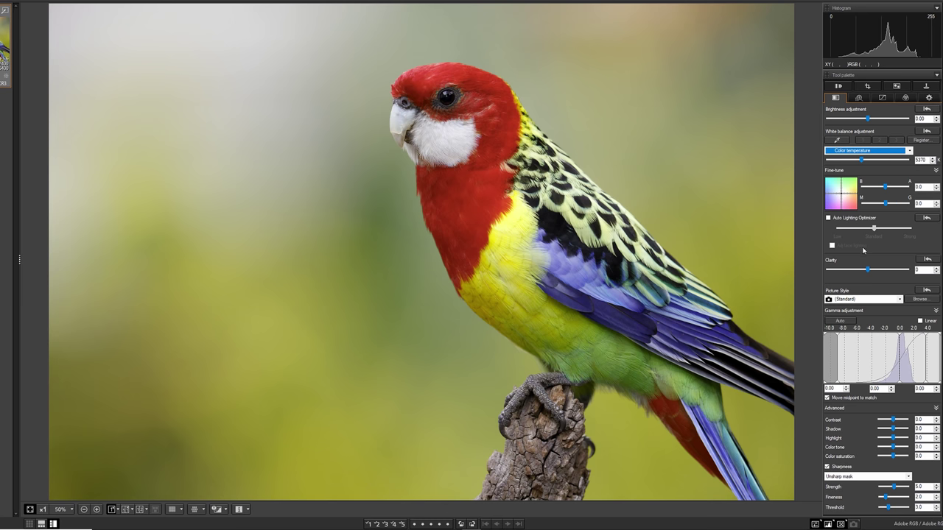
left_click(895, 299)
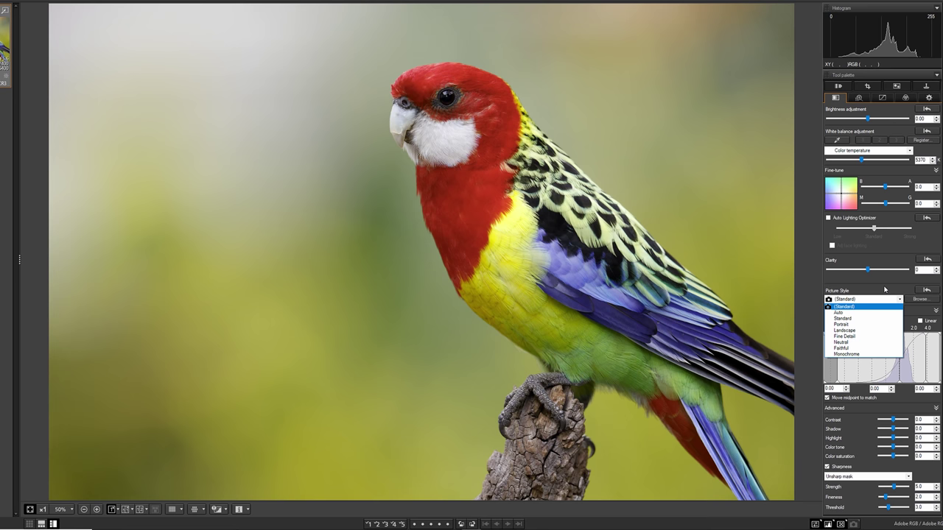
left_click(885, 289)
scroll(892, 331, "down", 1)
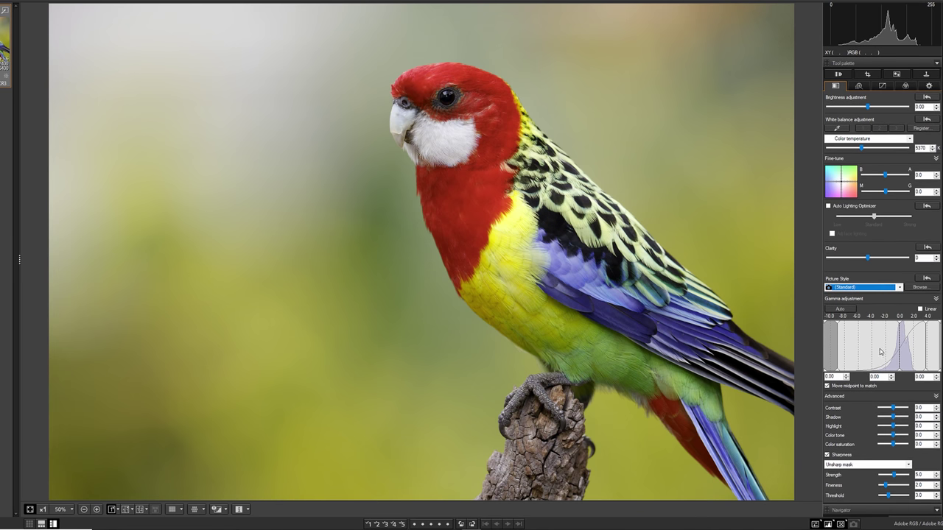
scroll(870, 357, "down", 4)
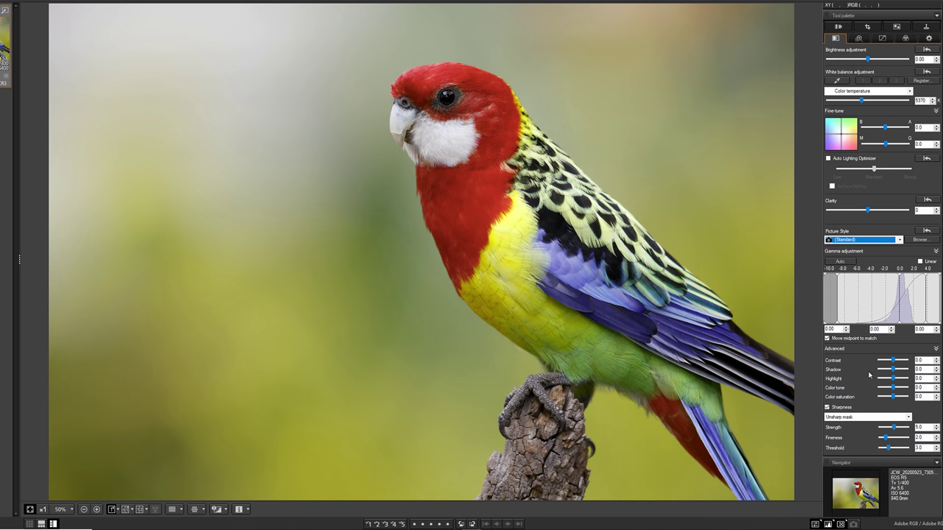
scroll(865, 376, "down", 1)
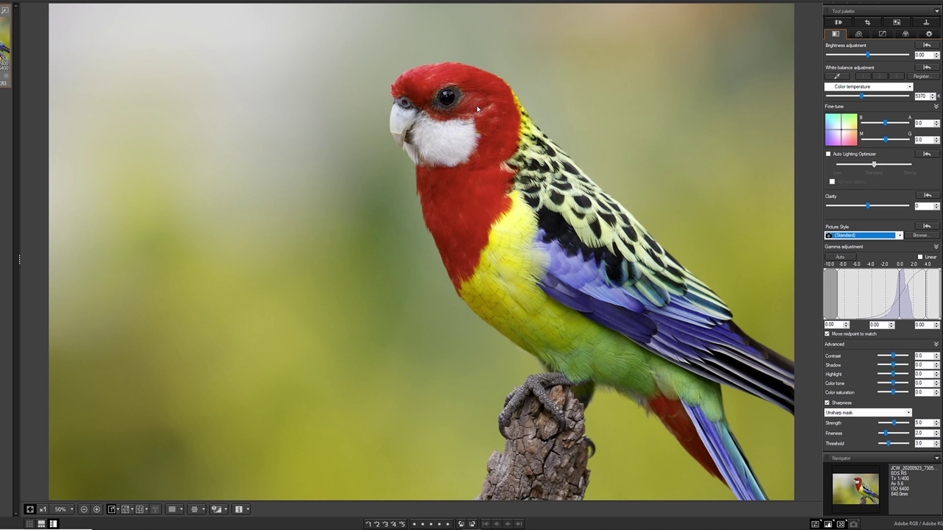
- Inspect the parrot's head at full size and review the image detail, tone curve and color adjustment settings
left_click(439, 88)
left_click(439, 88)
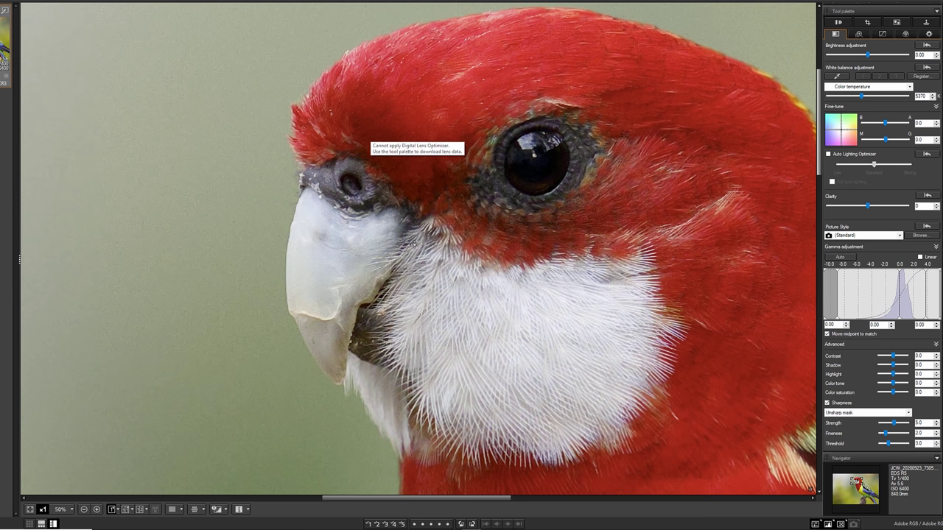
scroll(853, 147, "up", 1)
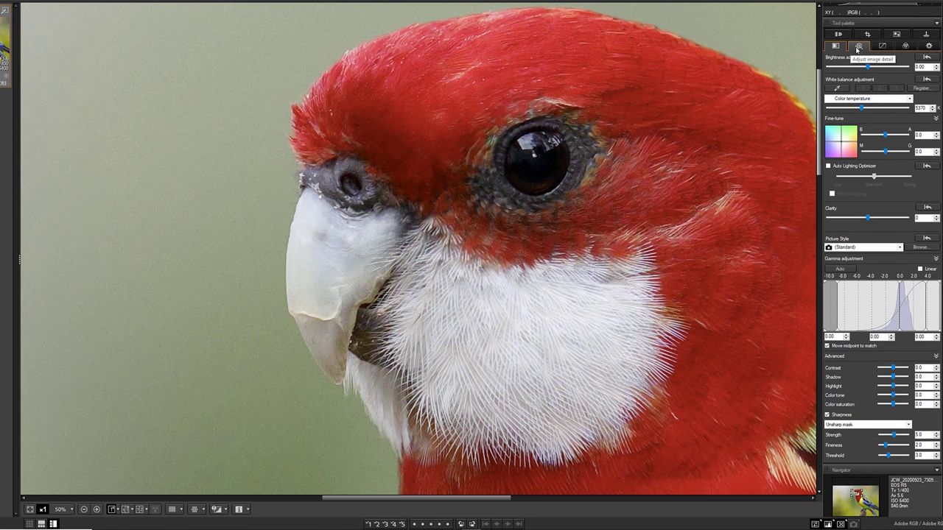
left_click(859, 47)
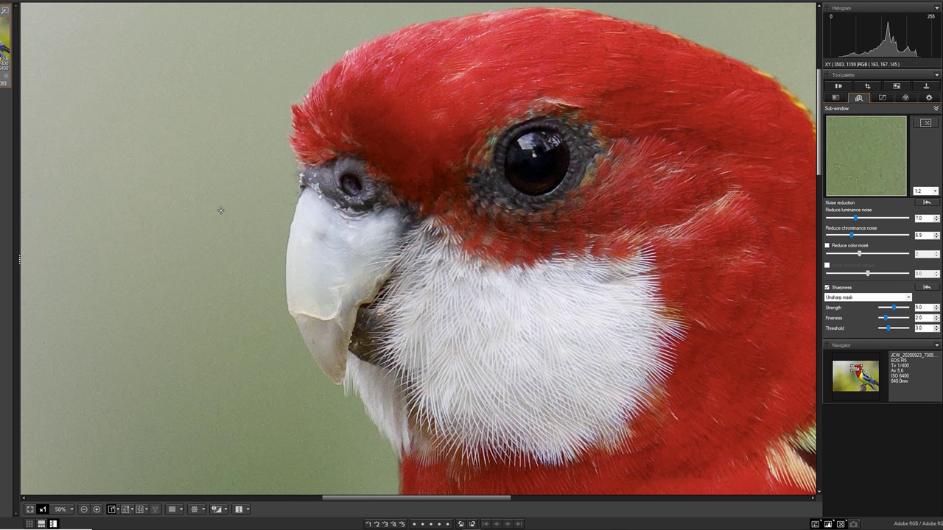
left_click(220, 210)
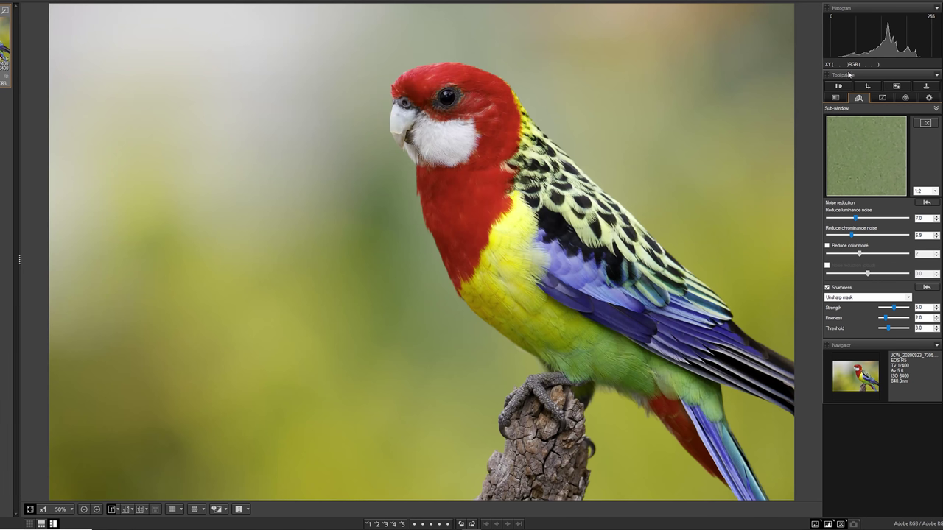
left_click(883, 98)
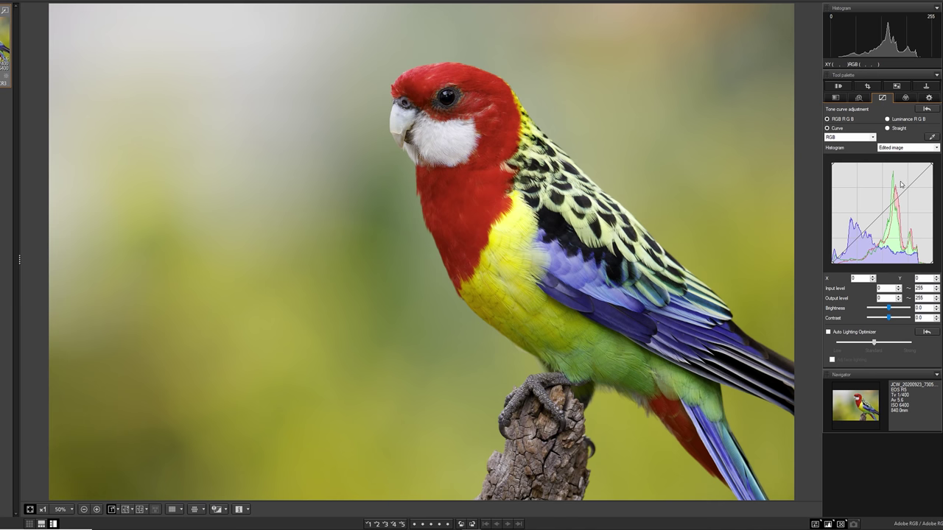
left_click(905, 97)
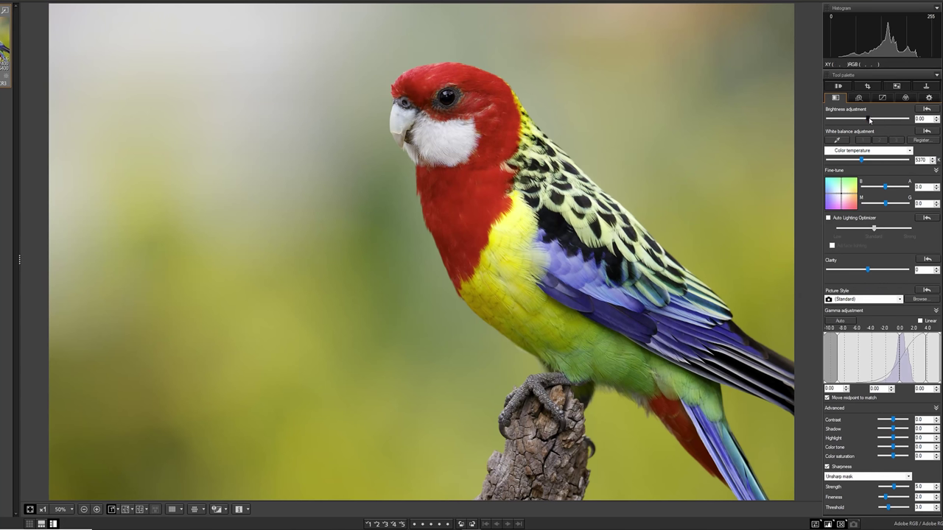
- Set the brightness adjustment to 0.3
left_click_drag(929, 117, 899, 121)
type("0.3")
key("Return")
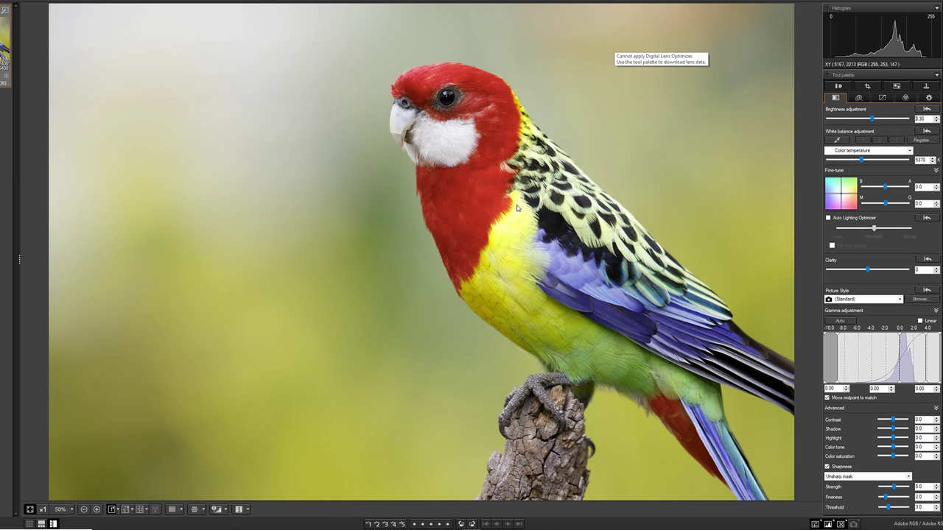
- Lower the highlight setting to -2.1 and raise the brightness adjustment to 0.34
left_click_drag(893, 438, 888, 439)
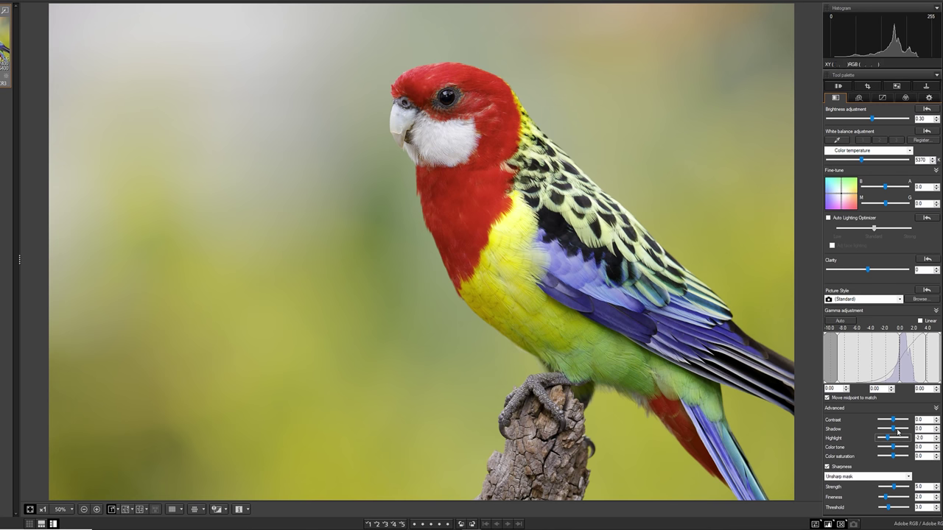
left_click(898, 431)
left_click_drag(896, 431, 894, 429)
left_click(937, 117)
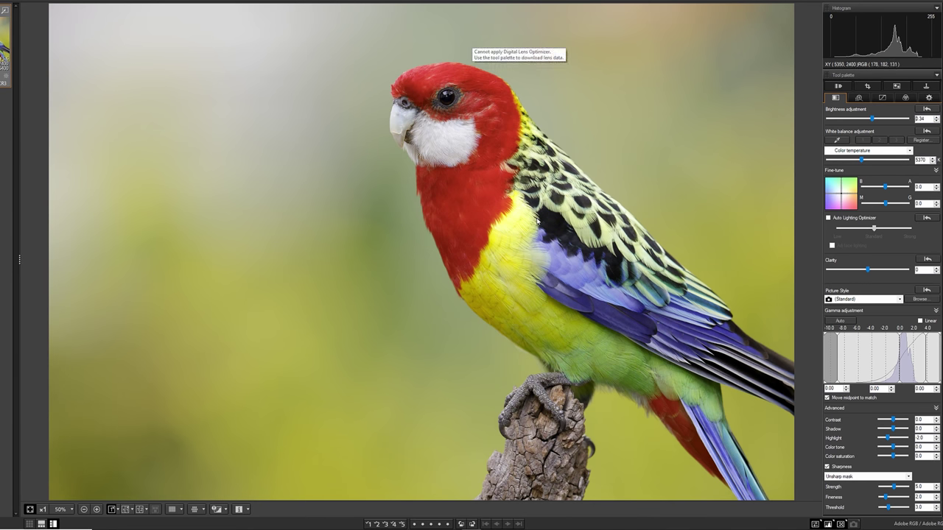
left_click(938, 439)
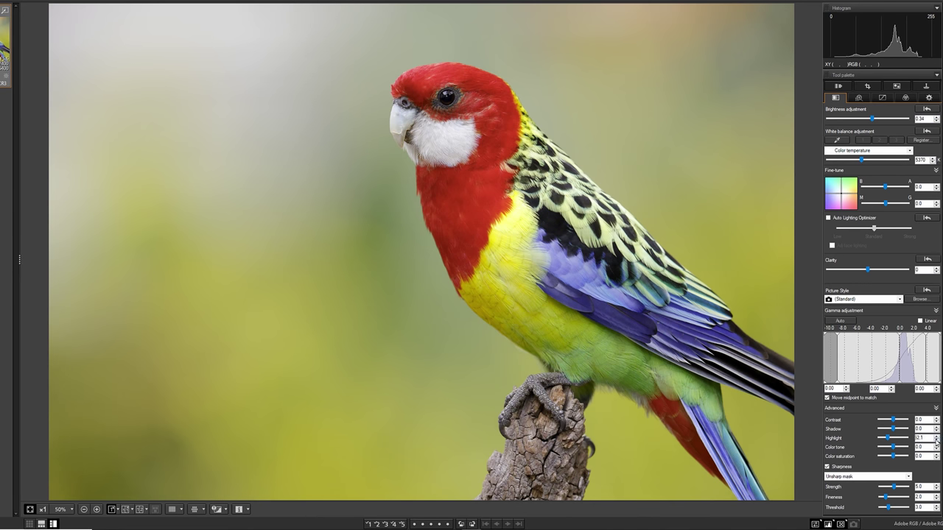
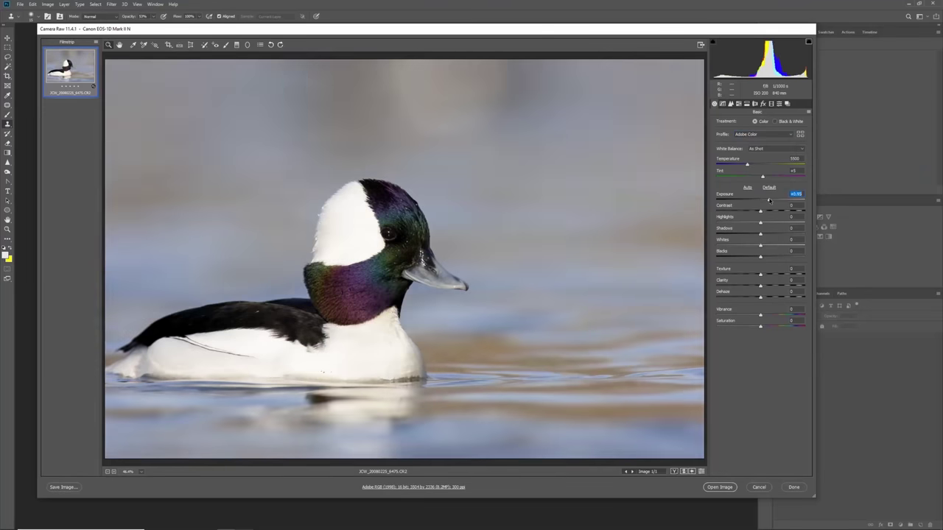
- Raise the exposure of the duck photo slightly in Camera Raw
left_click_drag(767, 200, 773, 201)
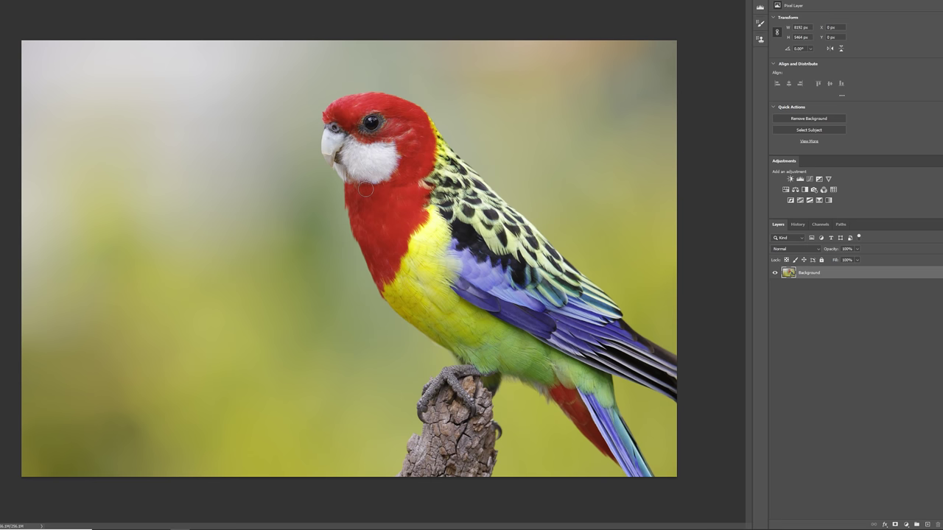
- In Photoshop, select the blurred background around the parrot and perch with the Magic Wand tool
scroll(398, 203, "up", 2)
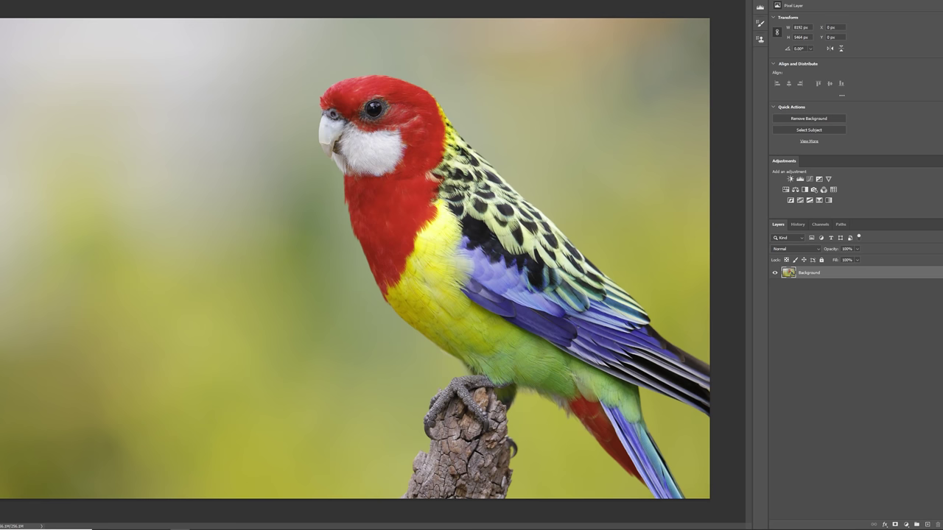
mouse_move(118, 46)
left_mouse_down()
mouse_move(108, 86)
mouse_move(550, 432)
left_mouse_up()
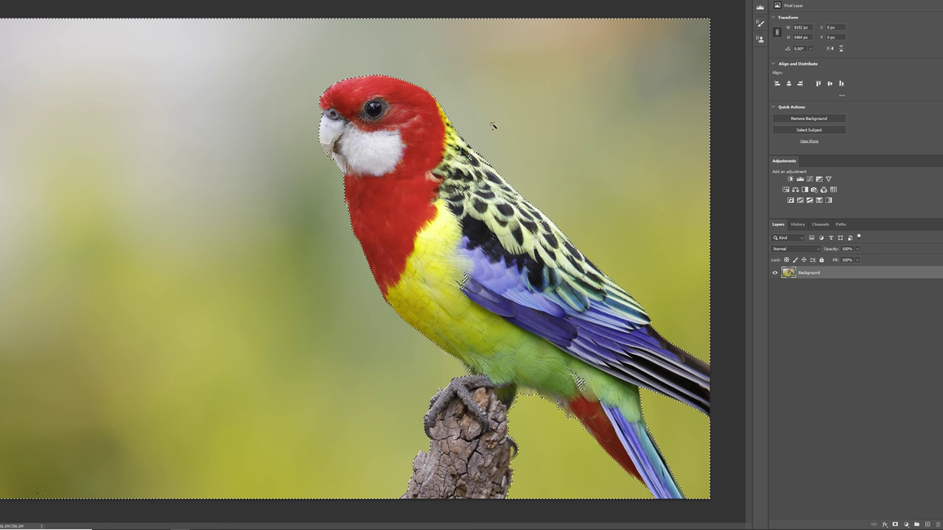
- Undo the stray selection added inside the bird and restrict the Magic Wand to contiguous pixels
left_click(448, 252)
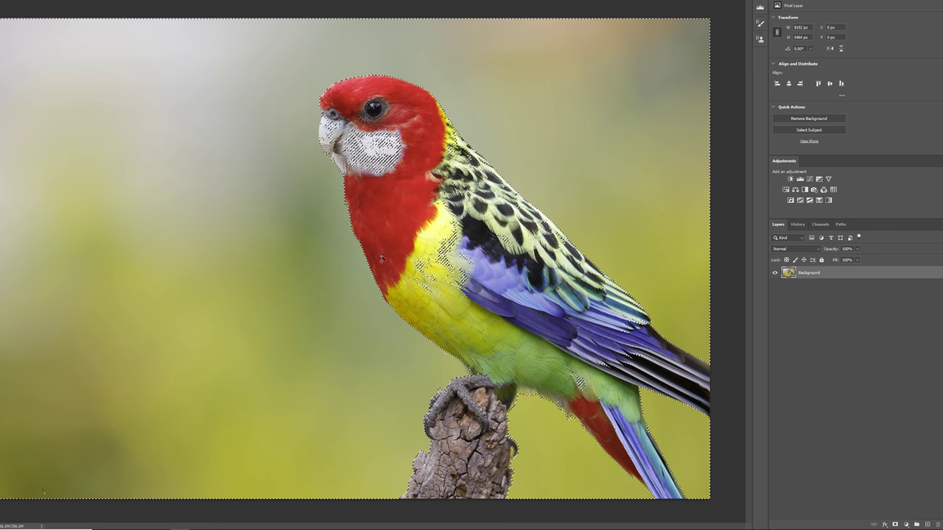
key("ctrl+z")
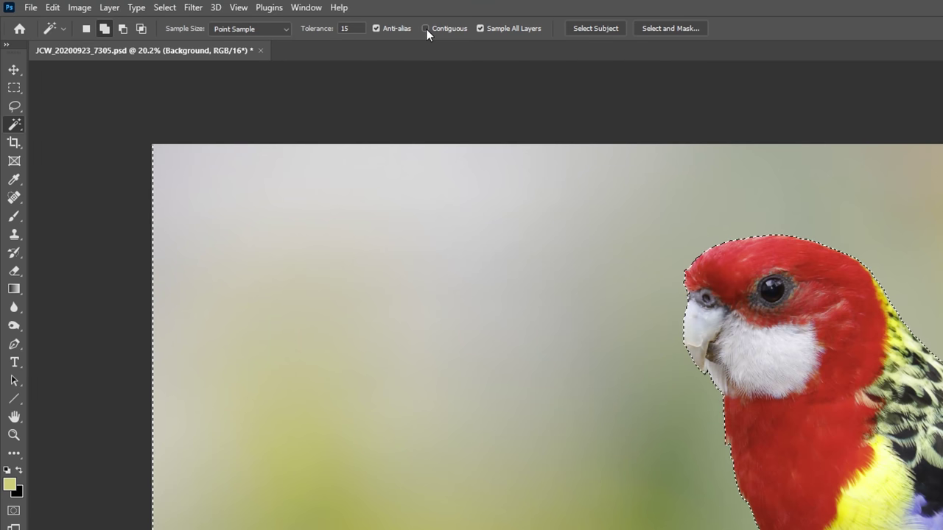
left_click(426, 29)
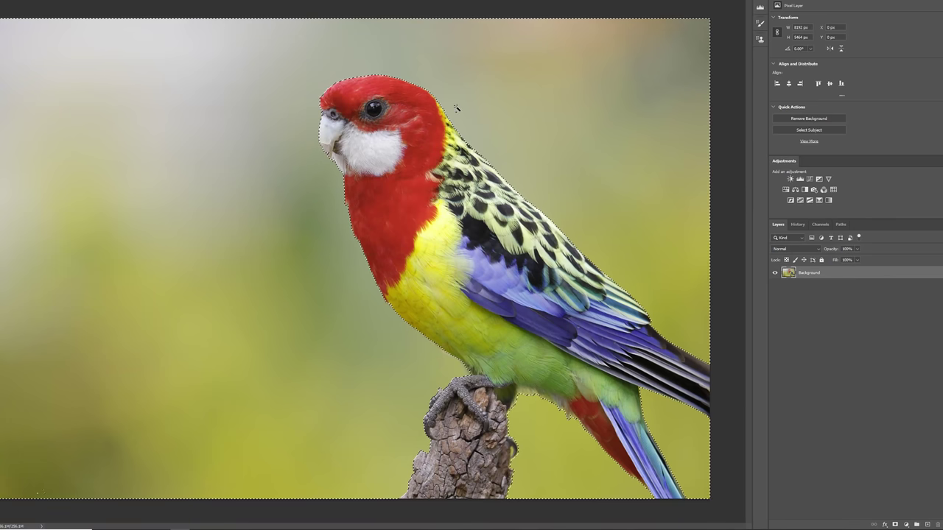
- Add the unselected specks in the background beside the parrot's breast and belly to the selection with freehand outlines
scroll(322, 130, "up", 5)
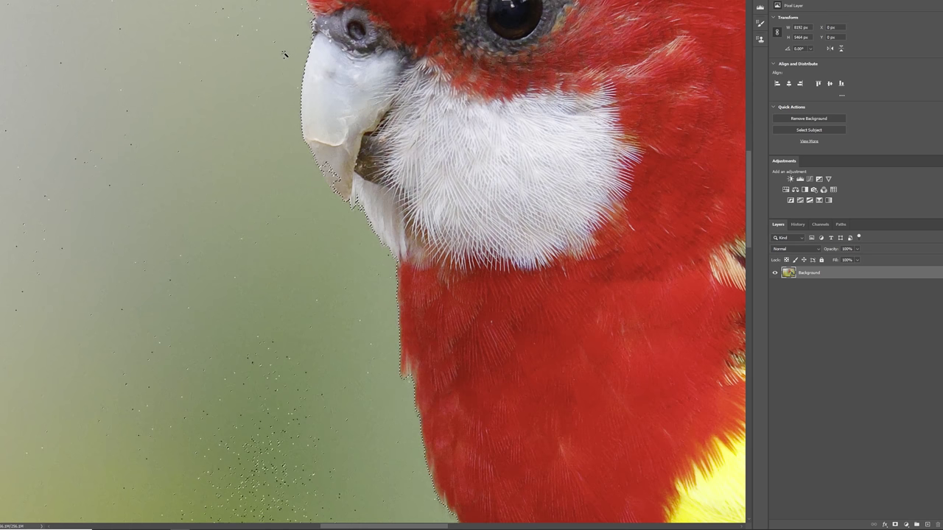
scroll(339, 317, "down", 5)
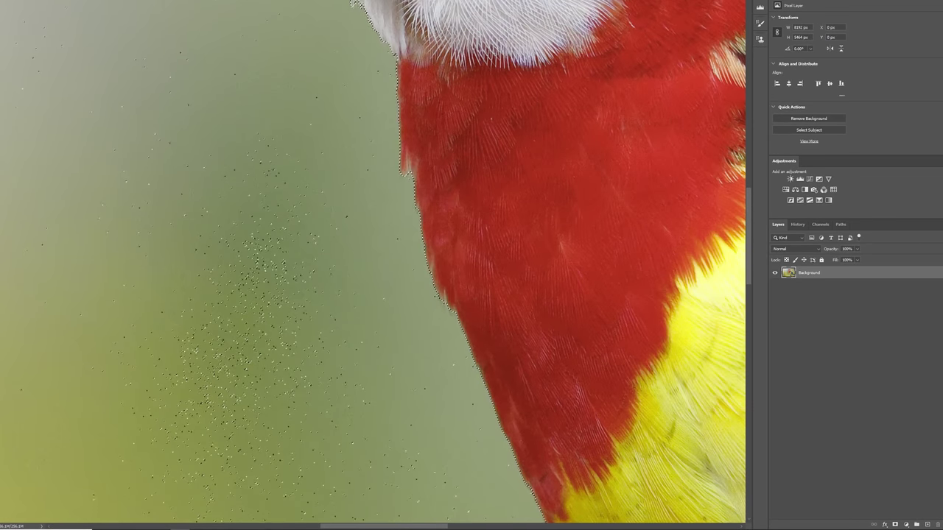
mouse_move(360, 193)
left_mouse_down()
mouse_move(368, 159)
mouse_move(369, 225)
left_mouse_up()
mouse_move(356, 63)
left_mouse_down()
mouse_move(67, 509)
mouse_move(129, 522)
left_mouse_up()
left_click_drag(462, 190, 459, 184)
scroll(528, 305, "down", 5)
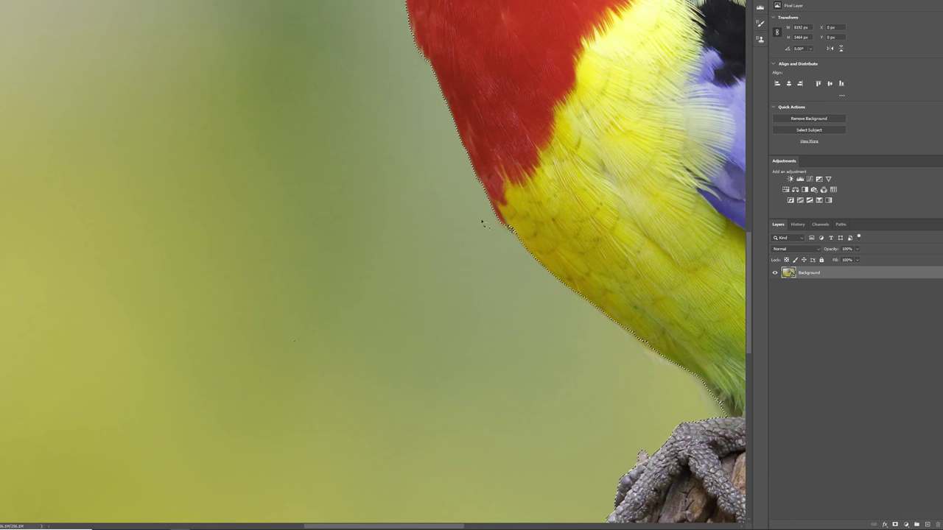
left_click_drag(519, 525, 480, 221)
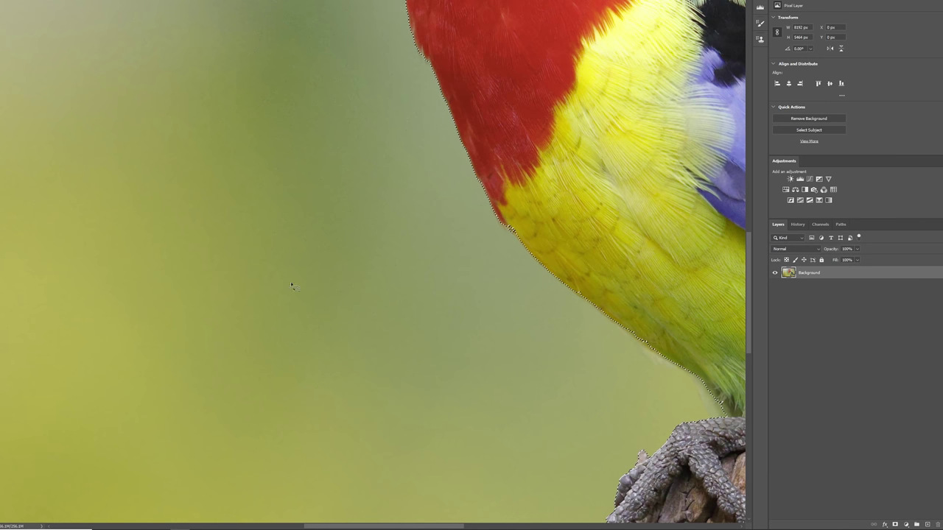
- Add the unselected specks in the background around the beak and throat to the selection, finishing with the whole photo in view
scroll(319, 243, "up", 2)
scroll(319, 244, "up", 3)
left_click_drag(443, 363, 349, 254)
left_click_drag(366, 1, 404, 423)
left_click_drag(366, 191, 413, 277)
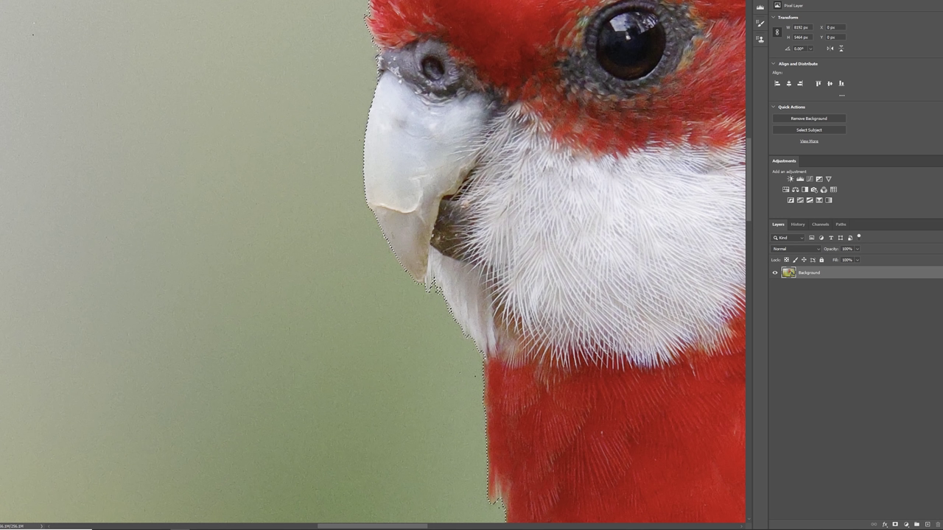
key("ctrl+0")
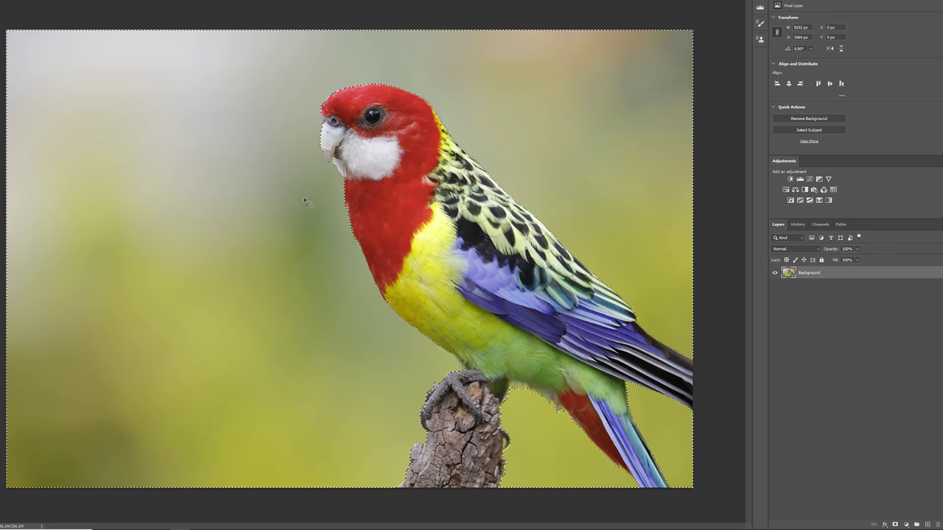
- Create a new layer and fill the background selection on it with black in Normal mode at 100% opacity
key("ctrl+j")
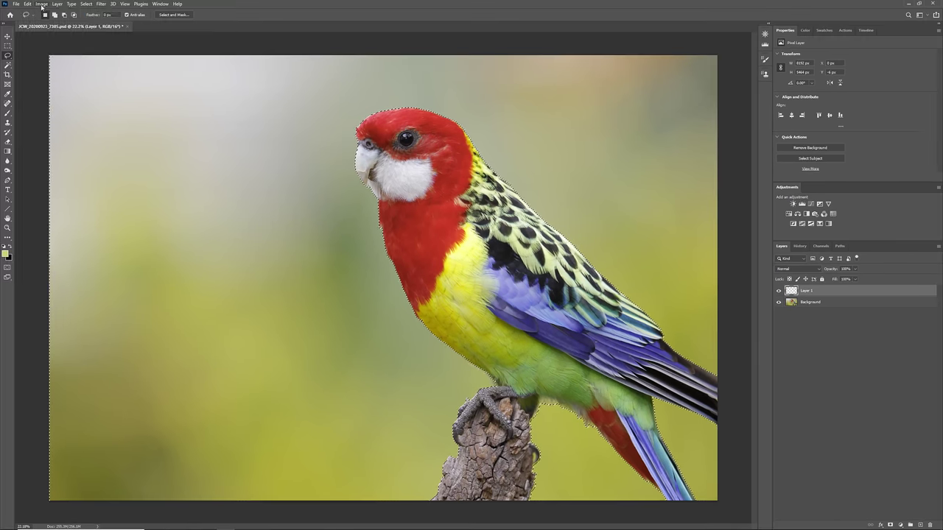
left_click(27, 4)
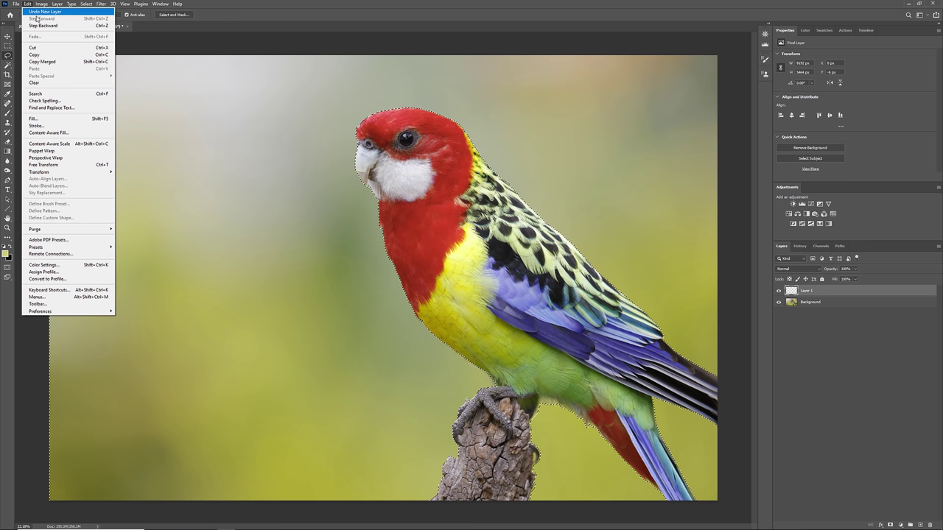
left_click(108, 121)
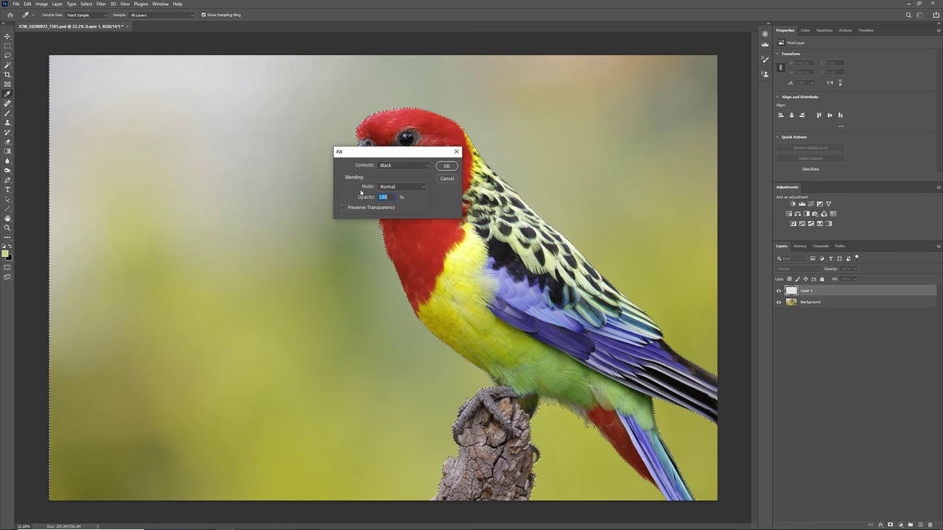
left_click(444, 162)
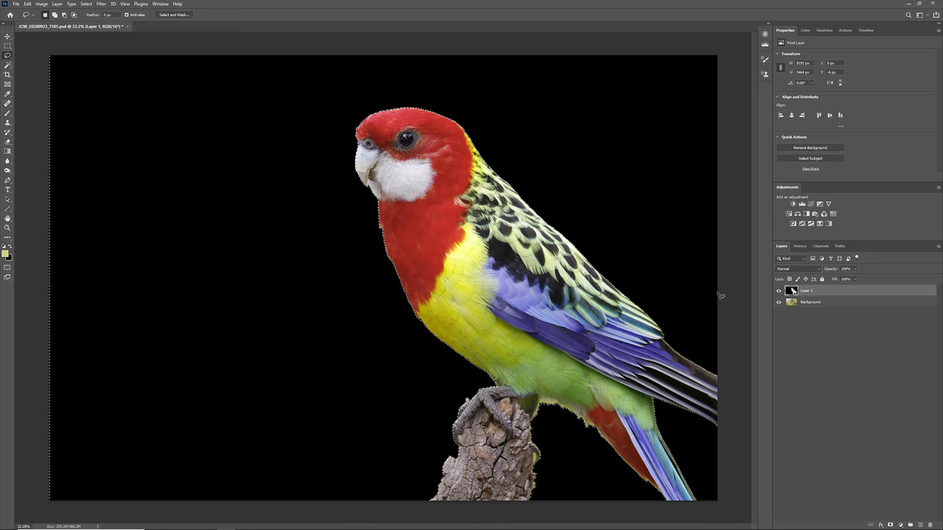
- Hide the black-filled layer and load its shape as a selection
left_click(779, 293)
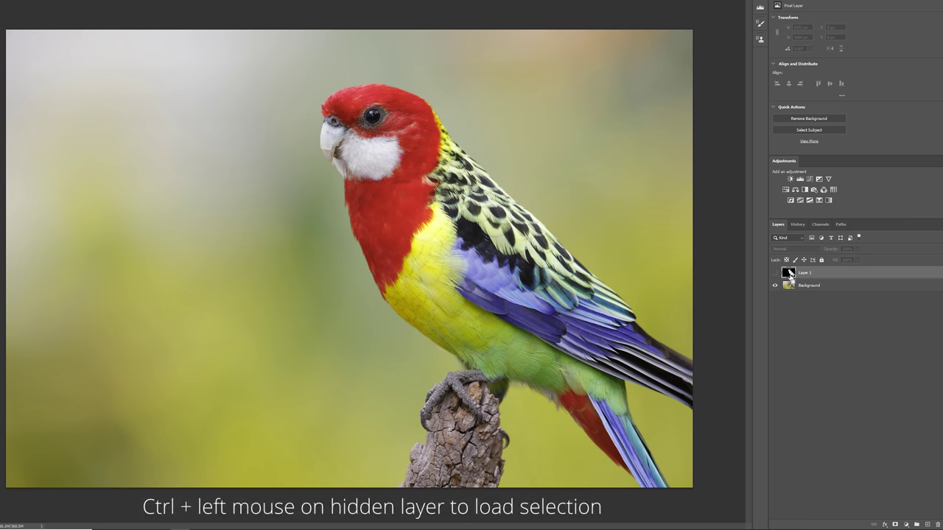
left_click(790, 275, "ctrl")
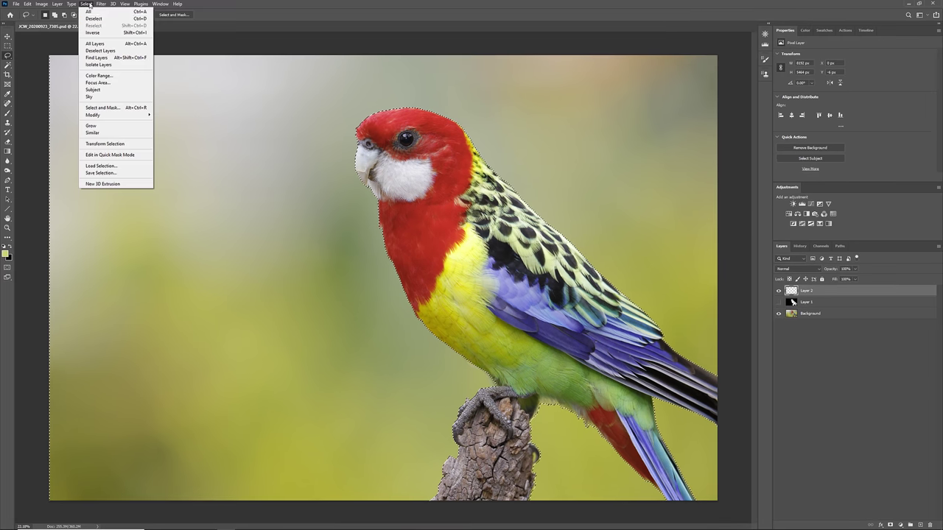
- Expand the loaded background selection toward the parrot's outline and check its fit around the beak
mouse_move(125, 116)
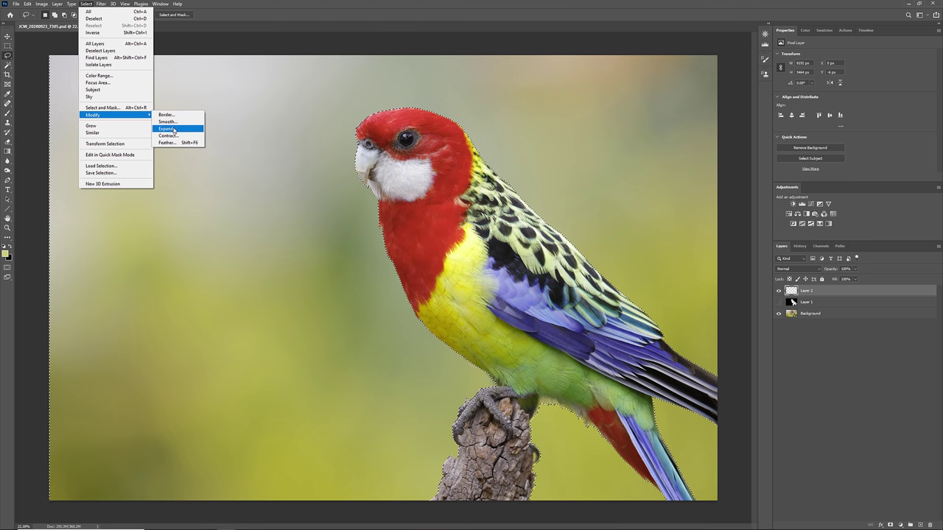
left_click(173, 130)
left_click(514, 166)
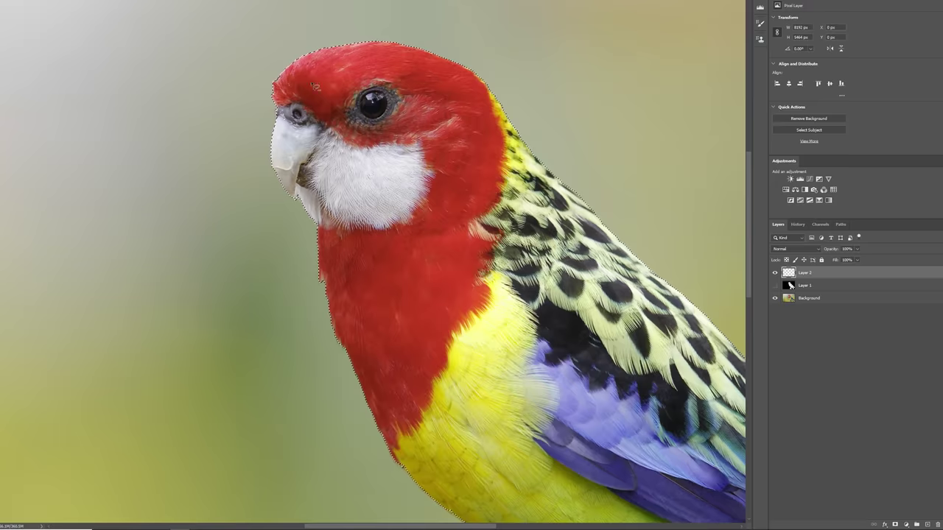
scroll(235, 285, "up", 2)
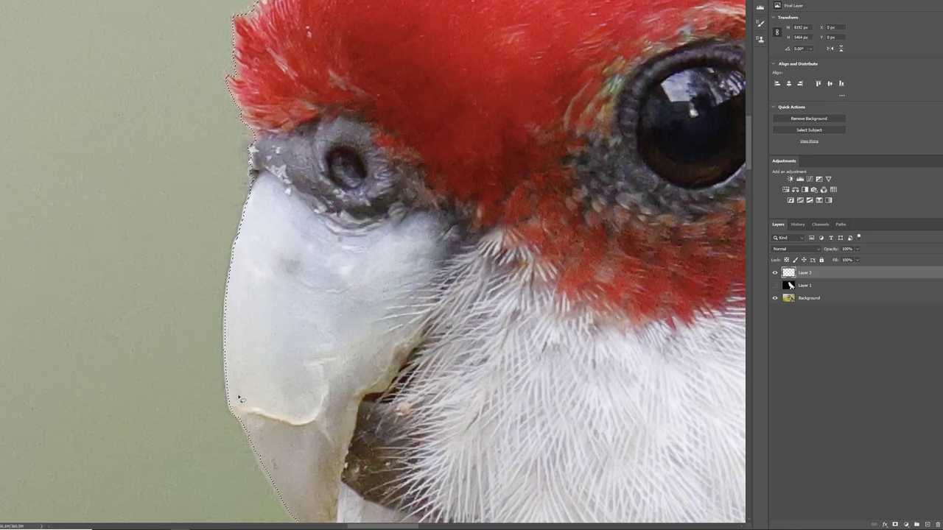
key("ctrl+0")
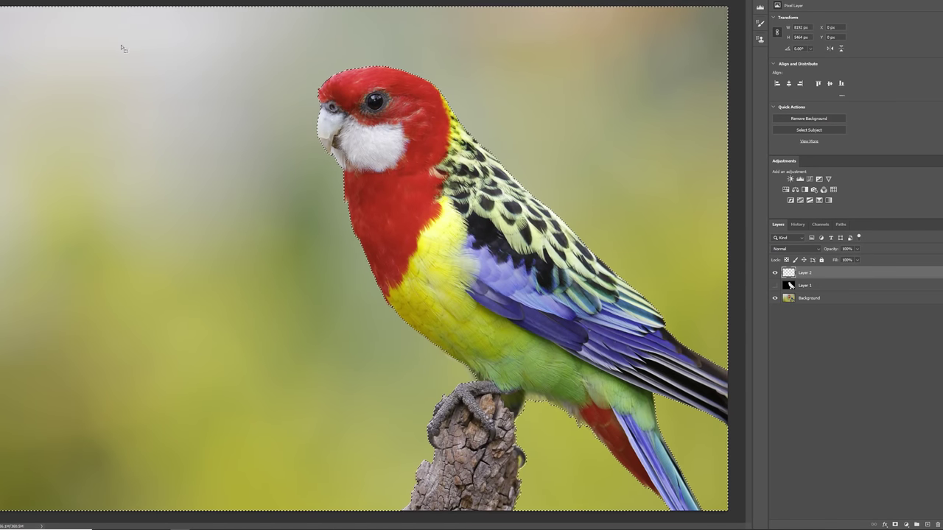
- Feather the expanded background selection to soften its edge
left_click(23, 0)
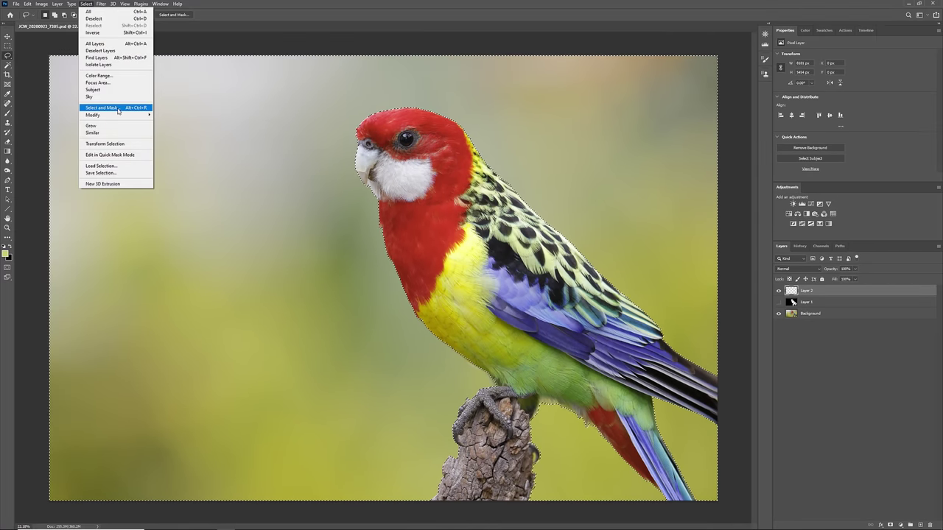
mouse_move(121, 115)
left_click(173, 145)
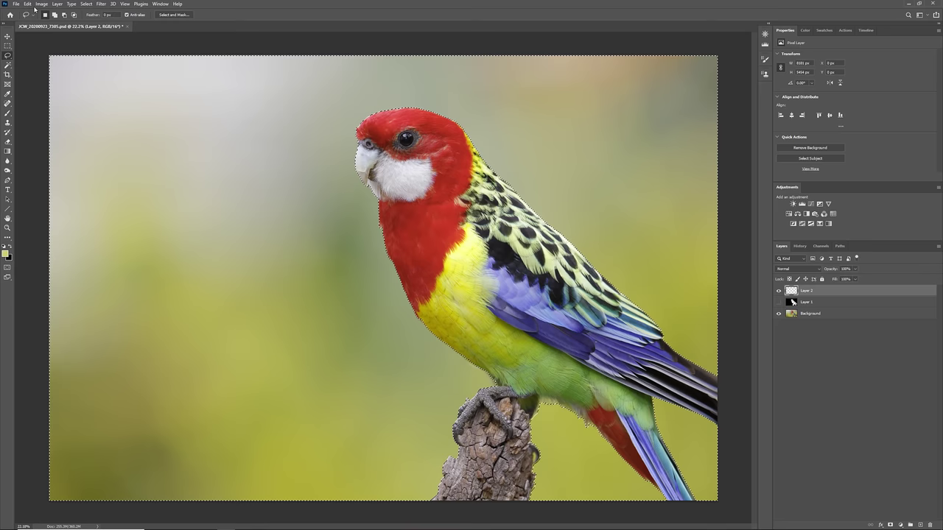
- Fill the feathered selection with black on the empty Layer 2 and hide that layer
left_click(28, 4)
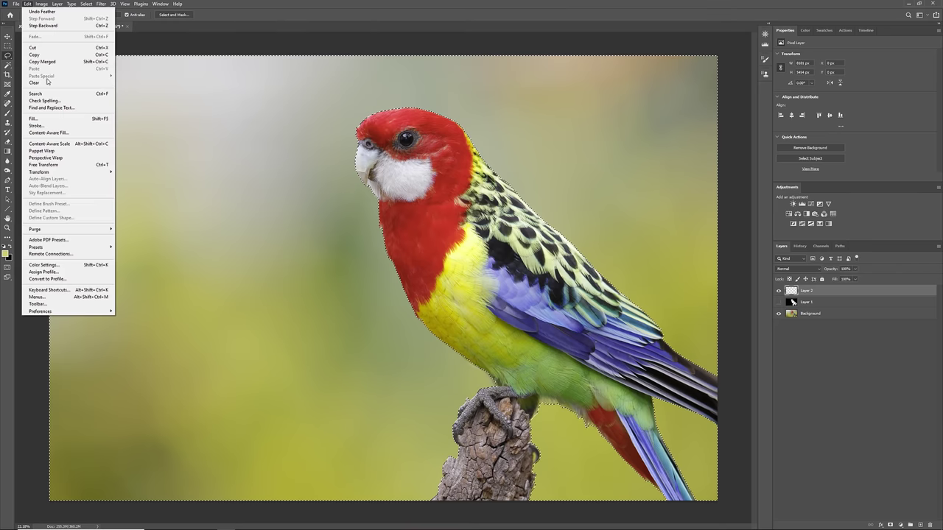
left_click(59, 118)
left_click(446, 168)
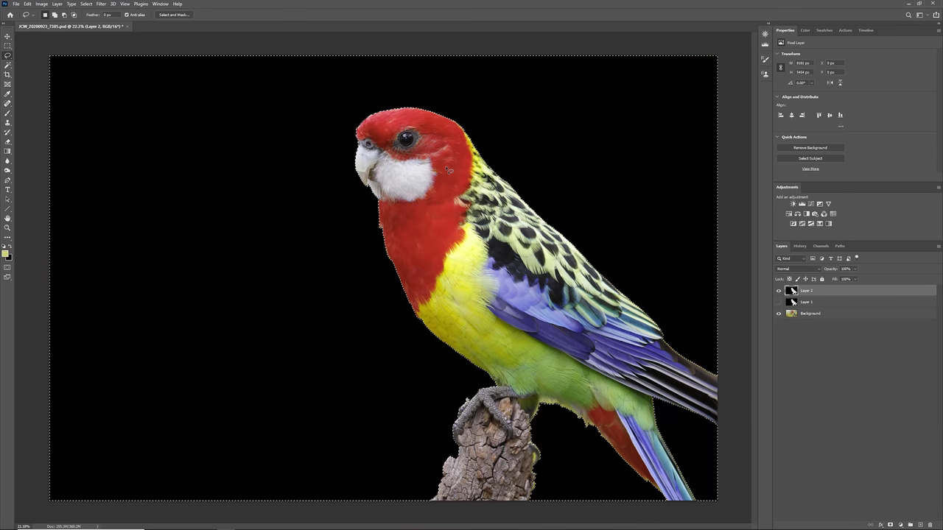
left_click(779, 291)
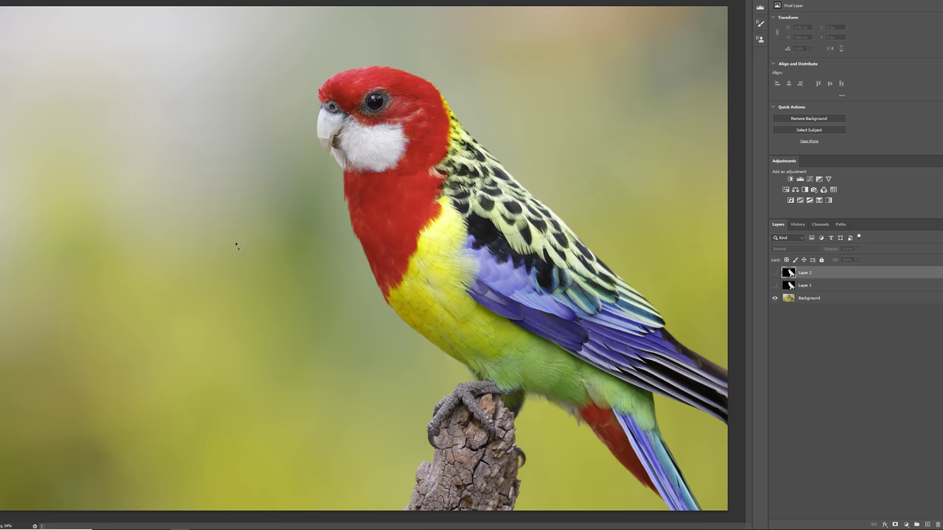
- Add a Curves adjustment layer masked by the hidden Layer 2's shape and check the resulting mask on its own
key("ctrl+minus")
key("ctrl+plus")
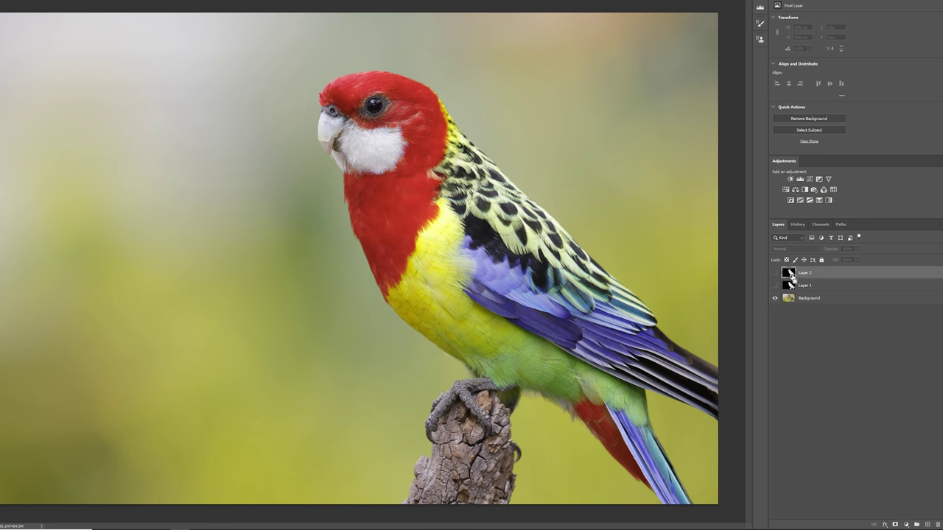
left_click(792, 274, "ctrl")
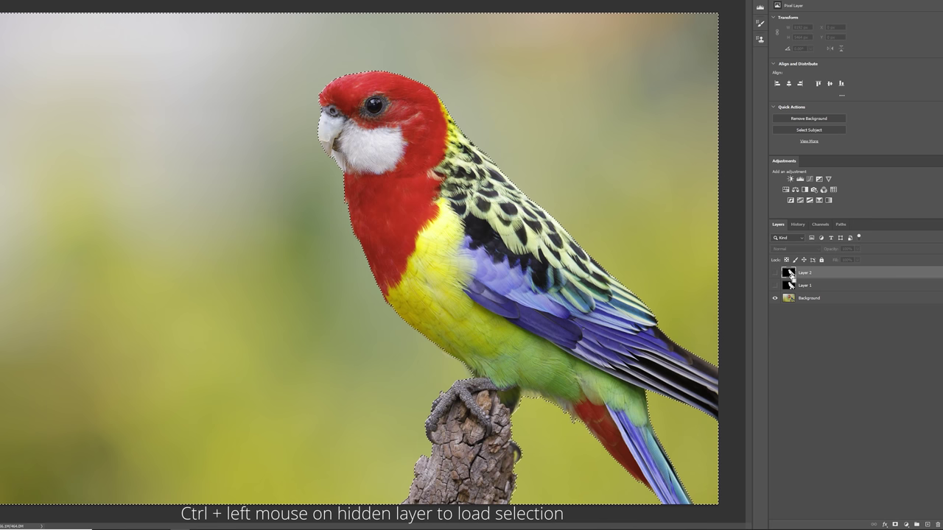
left_click(809, 180)
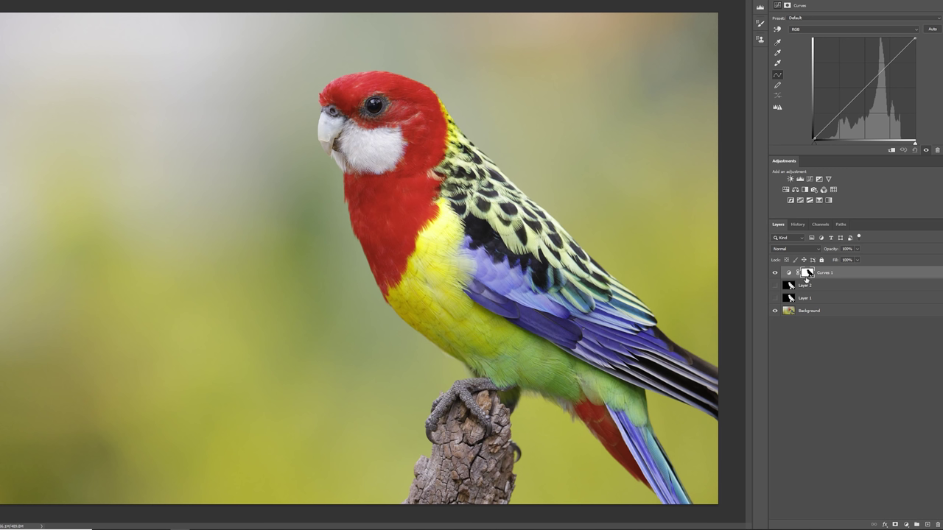
left_click(808, 274, "alt")
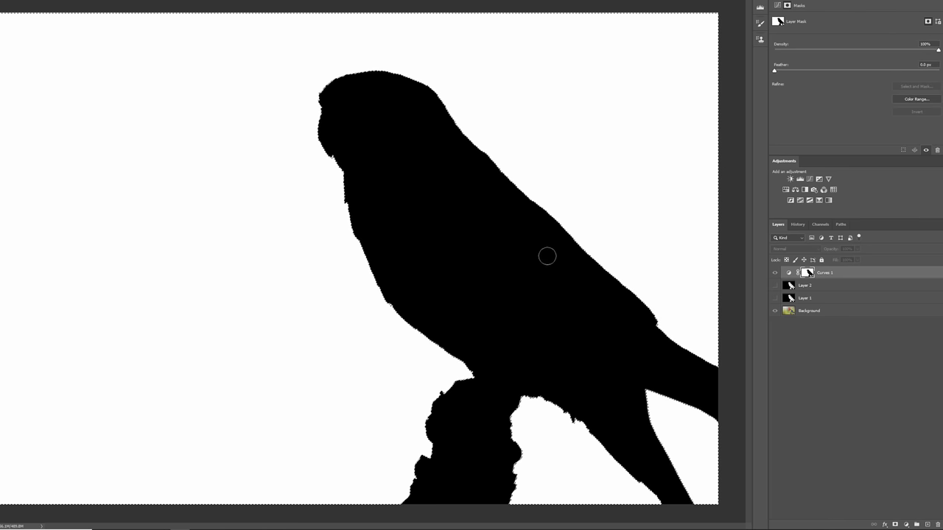
left_click(808, 274, "alt")
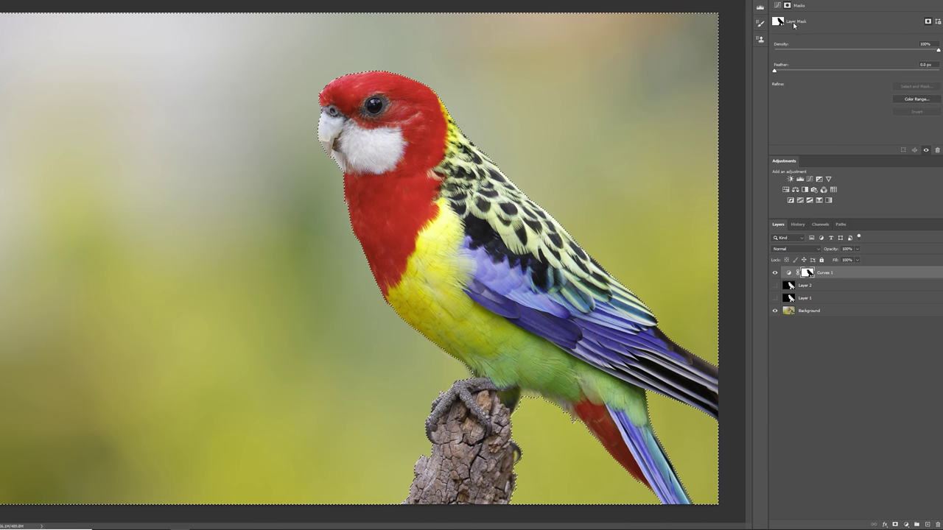
- Raise the shadow part of the RGB curve to brighten the background and compare it with the adjustment hidden
left_click(778, 5)
left_click(844, 106)
left_click_drag(843, 103, 841, 100)
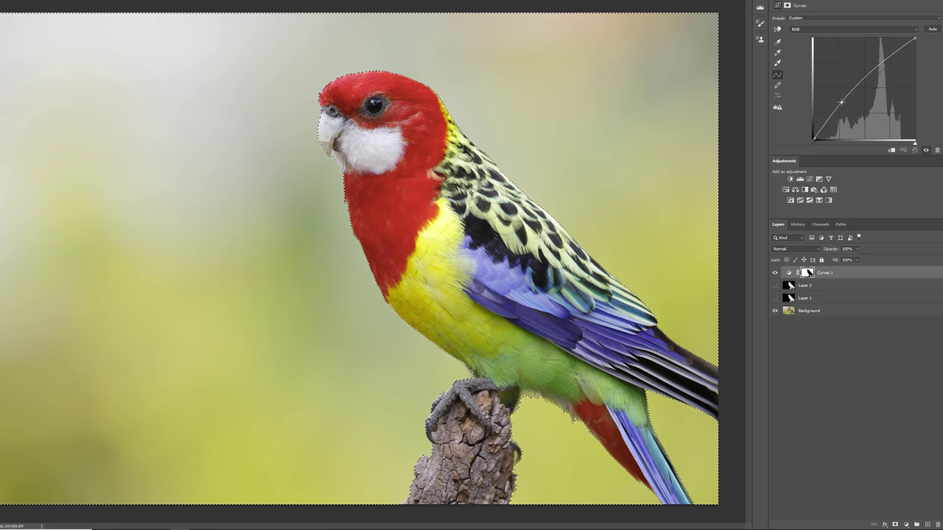
left_click(775, 274)
left_click(774, 275)
- Examine the brightened background's edge around the perch and tail base, and view the Curves 1 mask by itself
key("ctrl+minus")
scroll(582, 359, "up", 8)
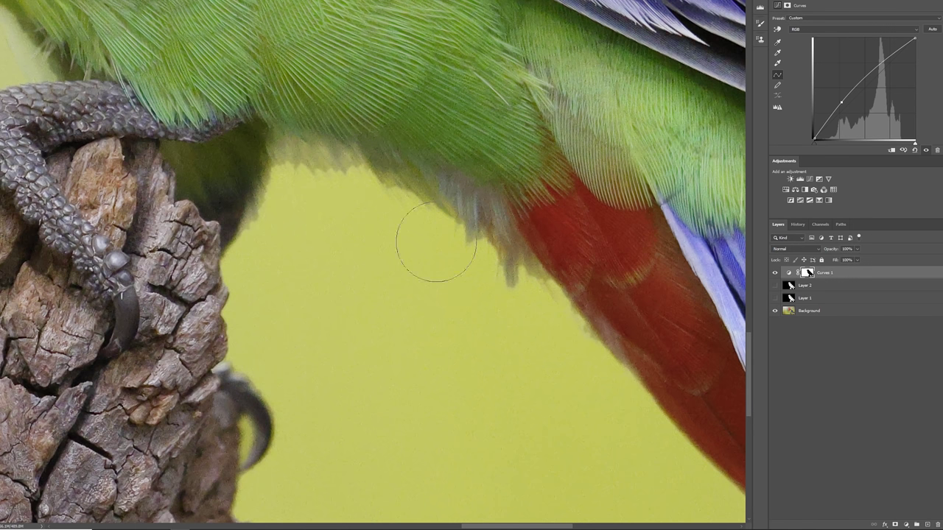
scroll(404, 272, "down", 4)
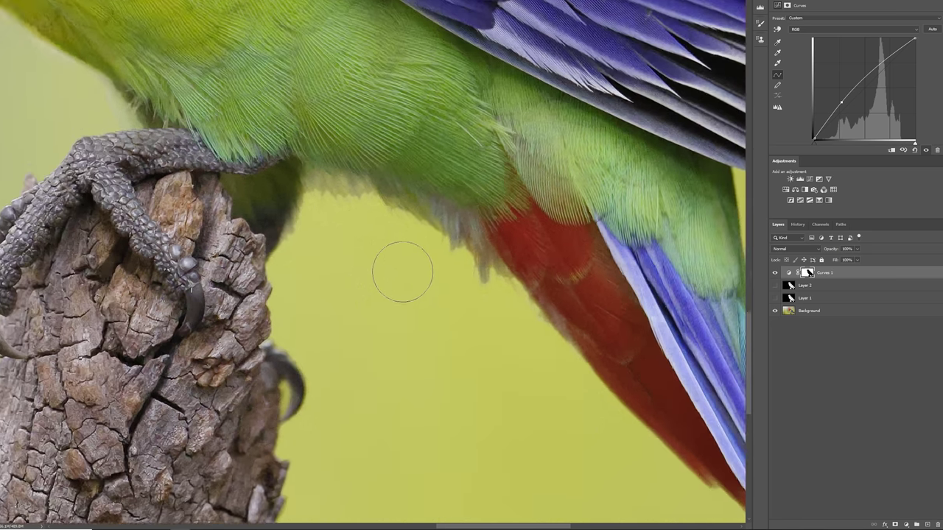
left_click_drag(392, 235, 392, 261)
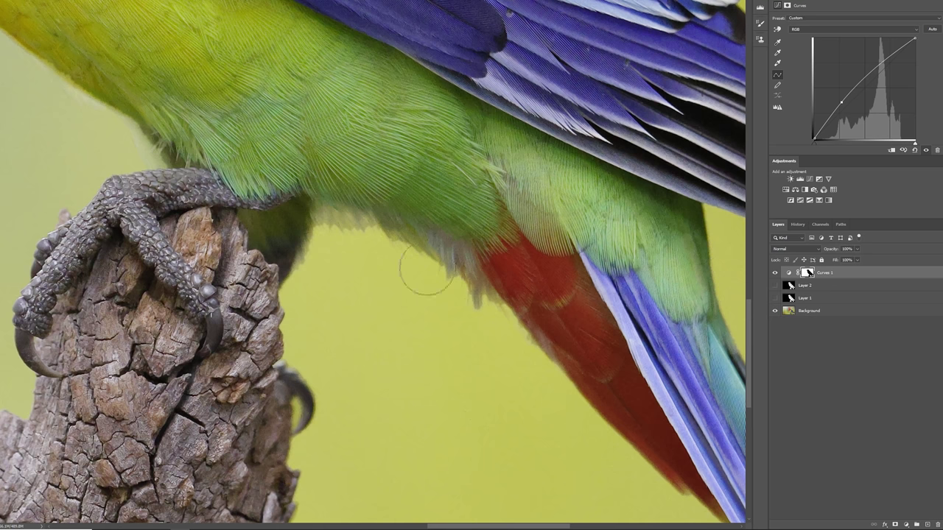
left_click(807, 274, "alt")
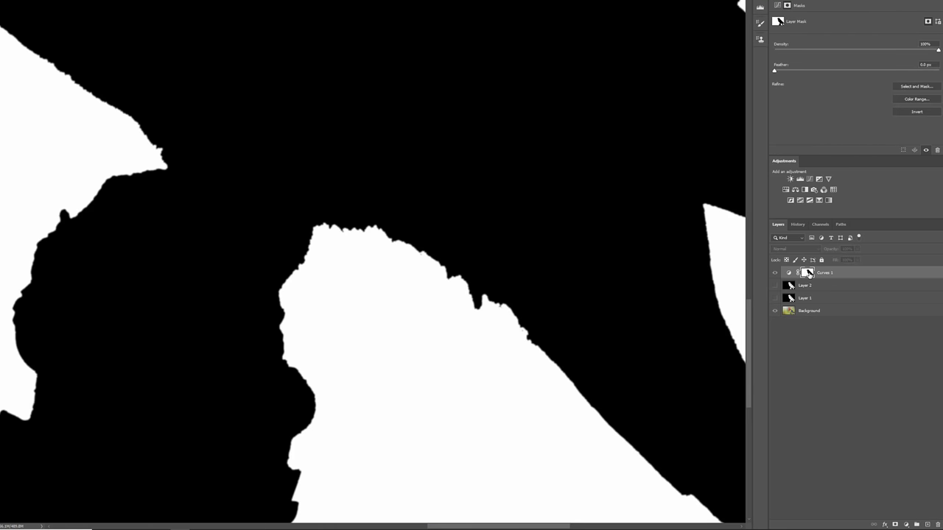
left_click(809, 274, "alt")
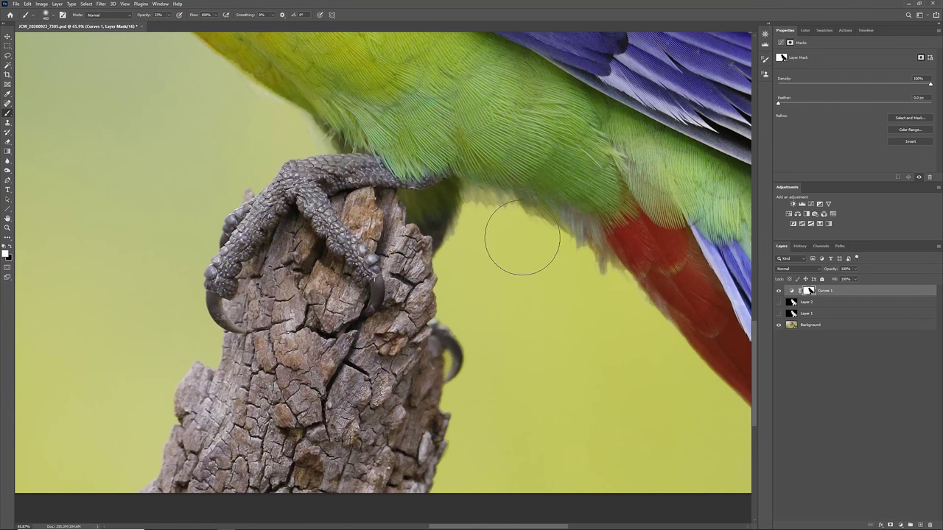
- Refine the Curves 1 mask along the parrot's tail and belly edges using a white brush at 33% opacity
left_click(45, 14)
key("Return")
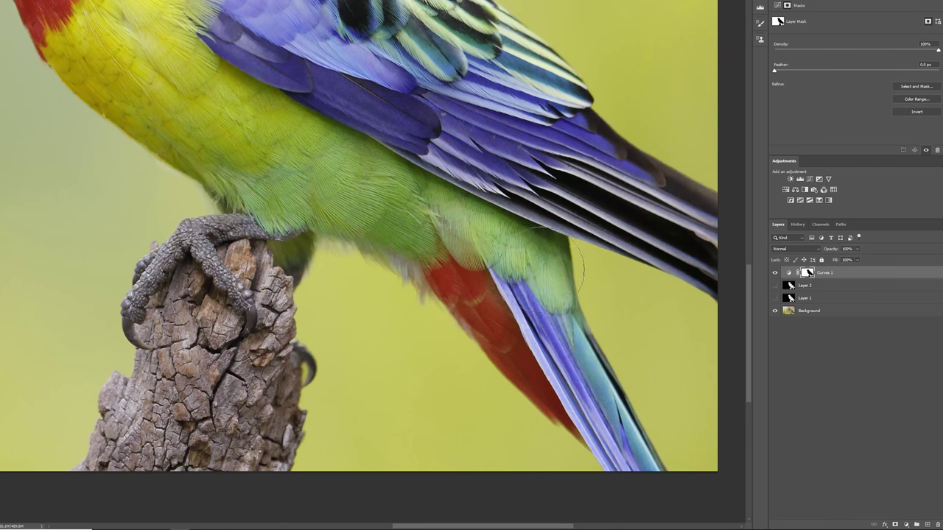
scroll(584, 295, "up", 3)
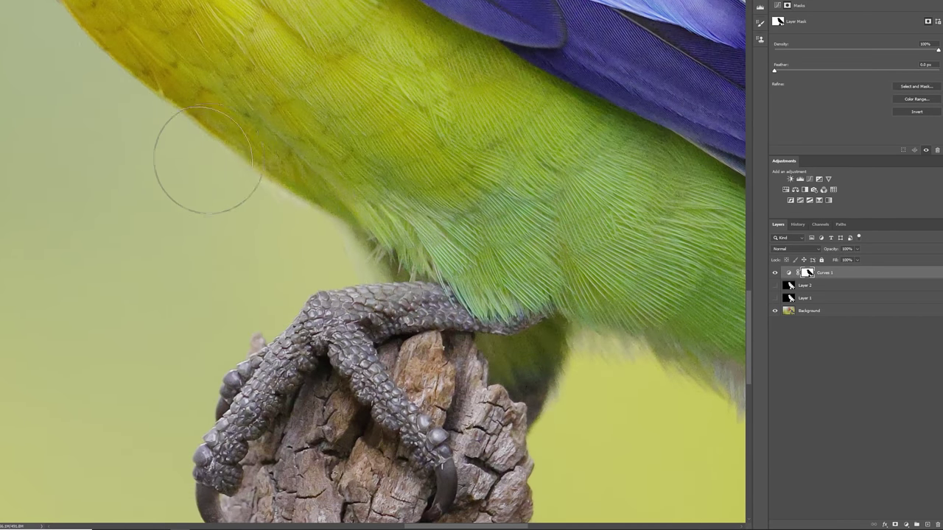
key("ctrl+0")
key("ctrl+minus")
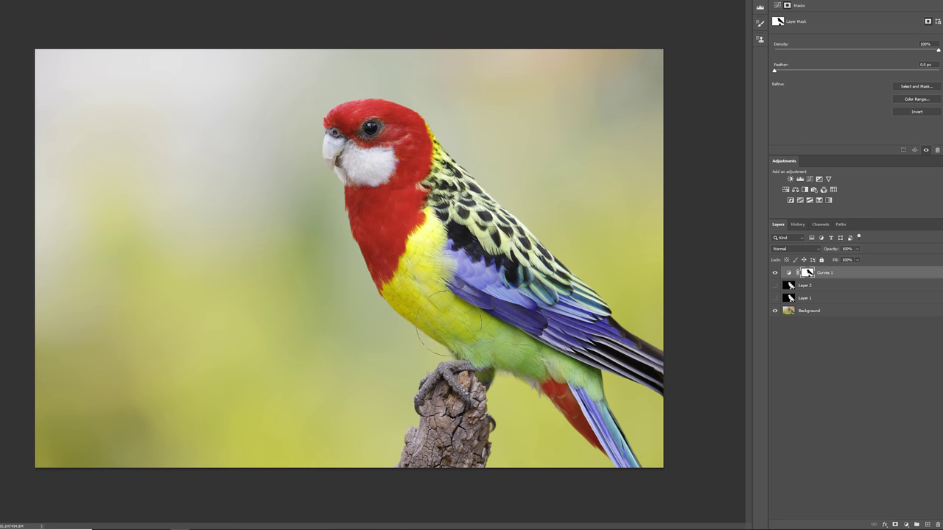
- Compare the photo with and without the brightened background by repeatedly hiding and showing Curves 1
key("ctrl+plus")
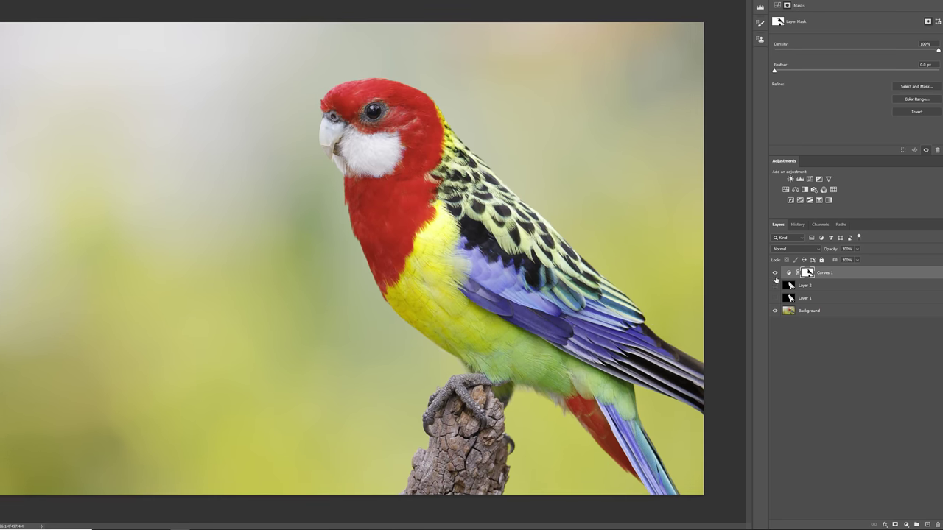
left_click(776, 276)
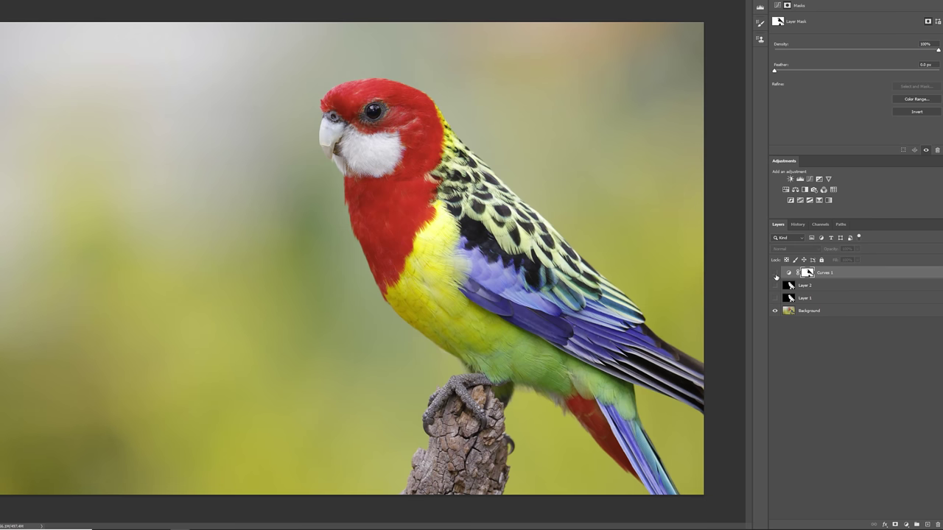
left_click(775, 274)
left_click(775, 274)
left_click(775, 274)
left_click(775, 274)
left_click(775, 274)
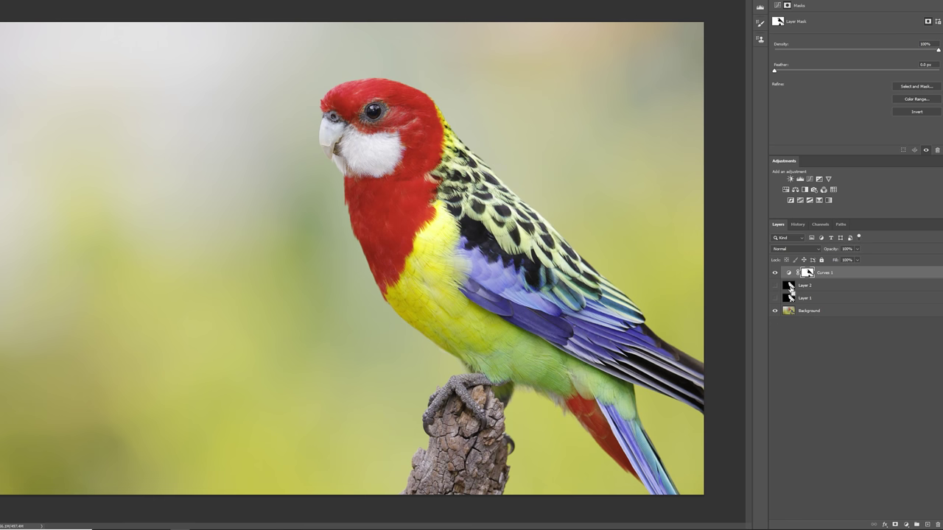
- Add a second Curves adjustment layer, pull the highlights down to darken the image, and invert its mask to black
left_click(811, 179)
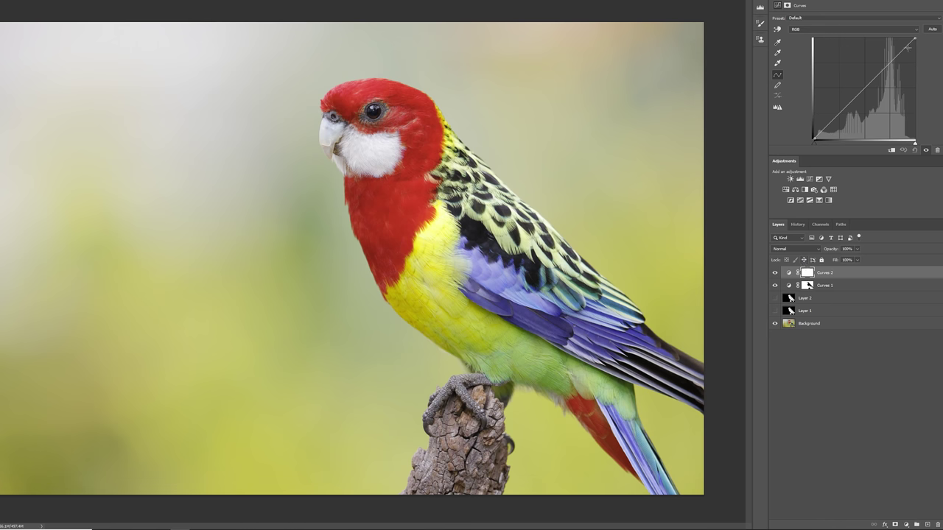
left_click_drag(893, 60, 898, 70)
key("ctrl+i")
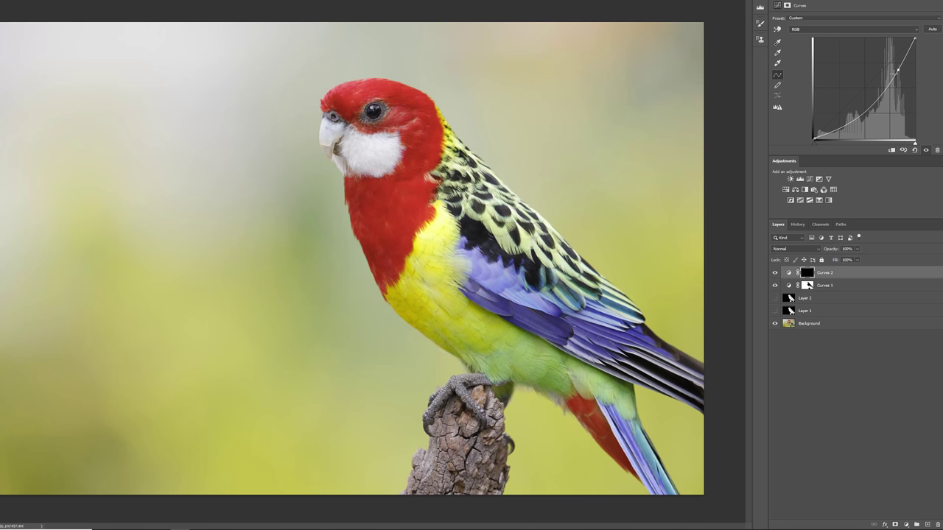
- Load the hidden Layer 2's shape and invert the selection to cover the parrot and perch
left_click(791, 298, "ctrl")
right_click(125, 54)
left_click(142, 67)
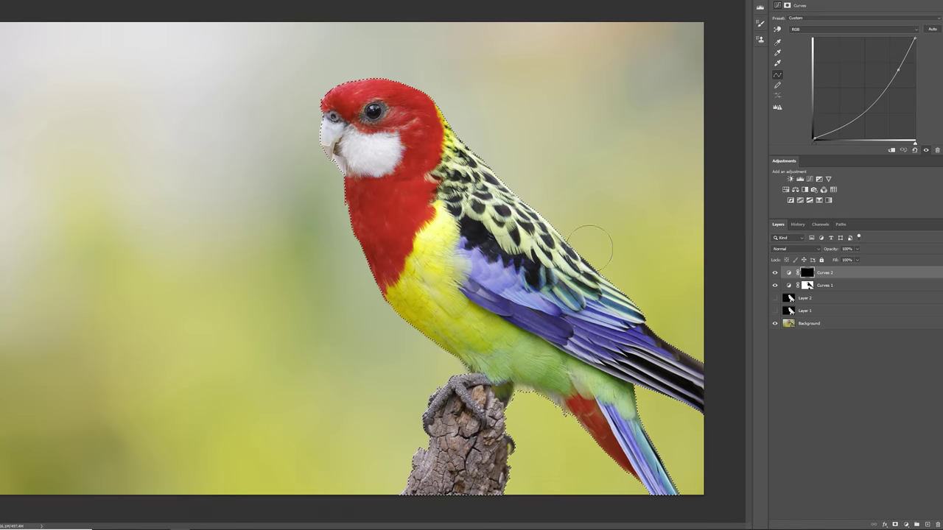
- Paint the darkening Curves effect over the parrot's bright plumage, including the yellow breast feathers, with a smaller brush
scroll(622, 241, "up", 5)
key("bracketleft")
key("bracketleft")
key("bracketleft")
key("bracketleft")
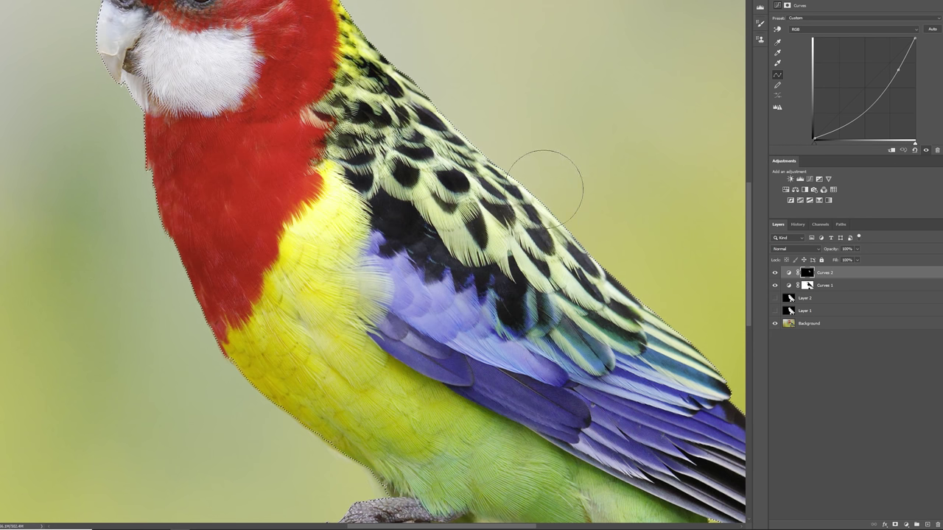
scroll(408, 289, "up", 2)
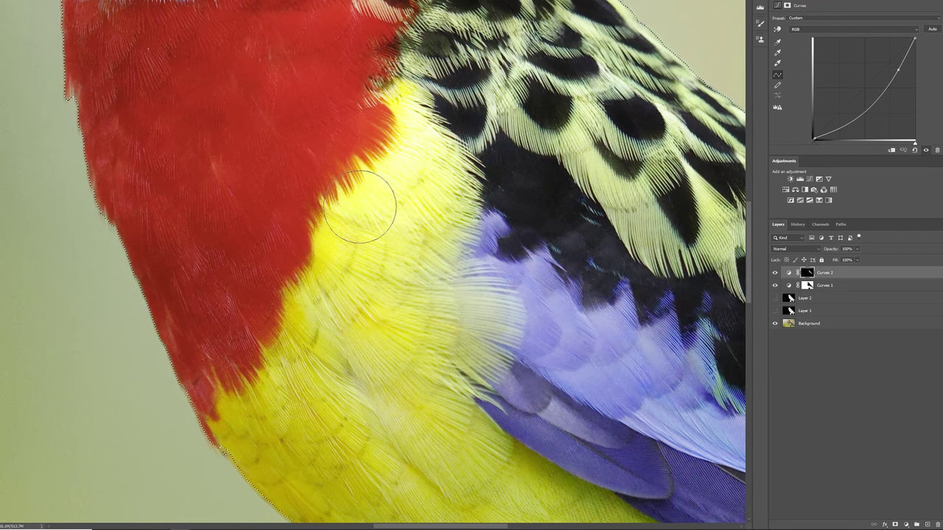
mouse_move(424, 99)
left_mouse_down()
mouse_move(432, 142)
mouse_move(416, 117)
left_mouse_up()
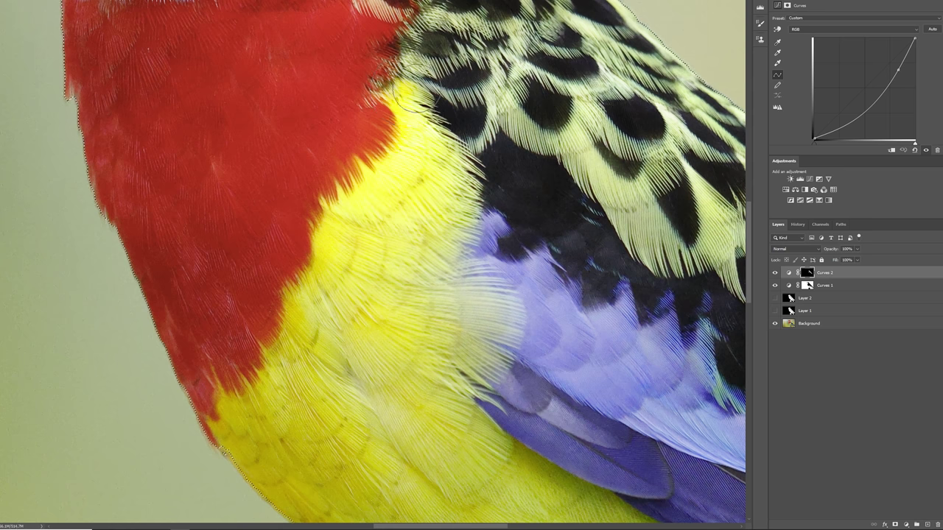
- Deselect the parrot and compare the edit with the original by hiding and revealing every layer except Background
key("ctrl+0")
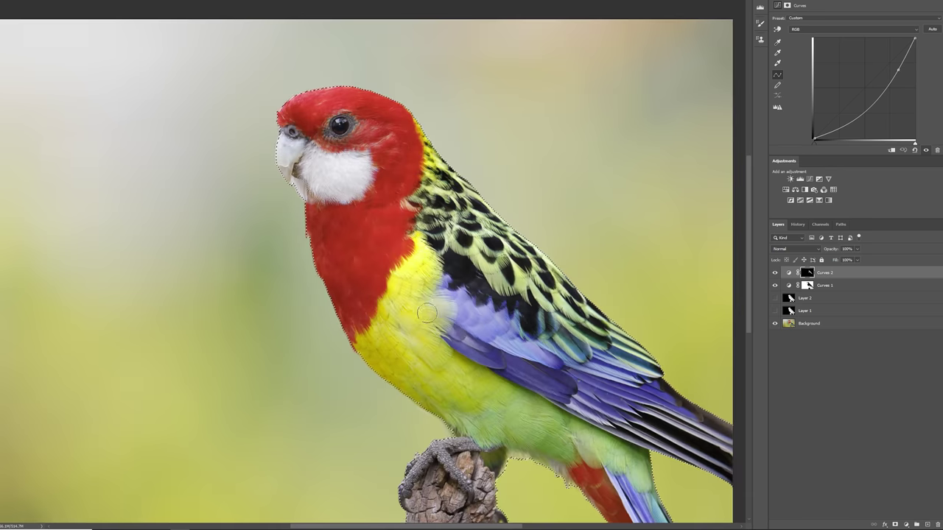
key("ctrl+d")
key("ctrl+minus")
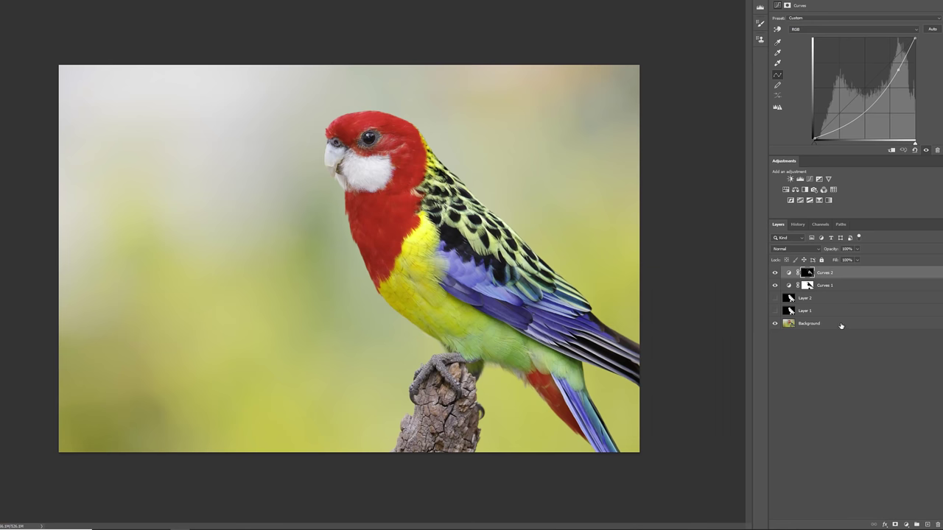
left_click(774, 325, "alt")
left_click(775, 325, "alt")
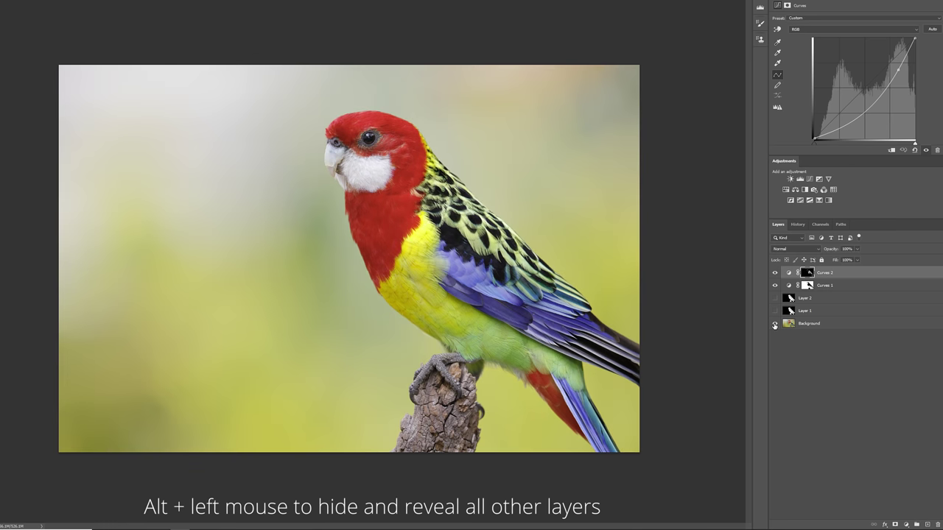
- Compare the darkened plumage with the original Background once more, and add a masked pixel layer above Curves 2
left_click(775, 325, "alt")
left_click(774, 325, "alt")
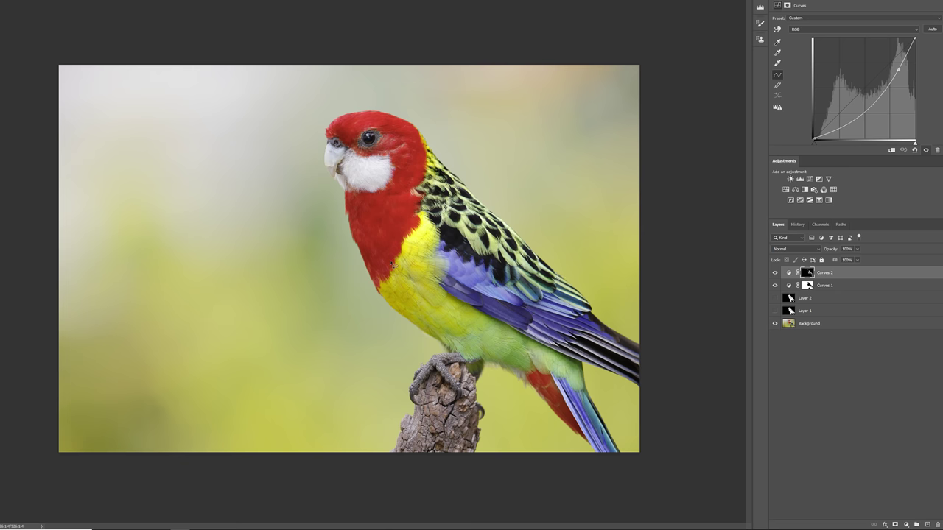
key("ctrl+plus")
key("ctrl+alt+shift+e")
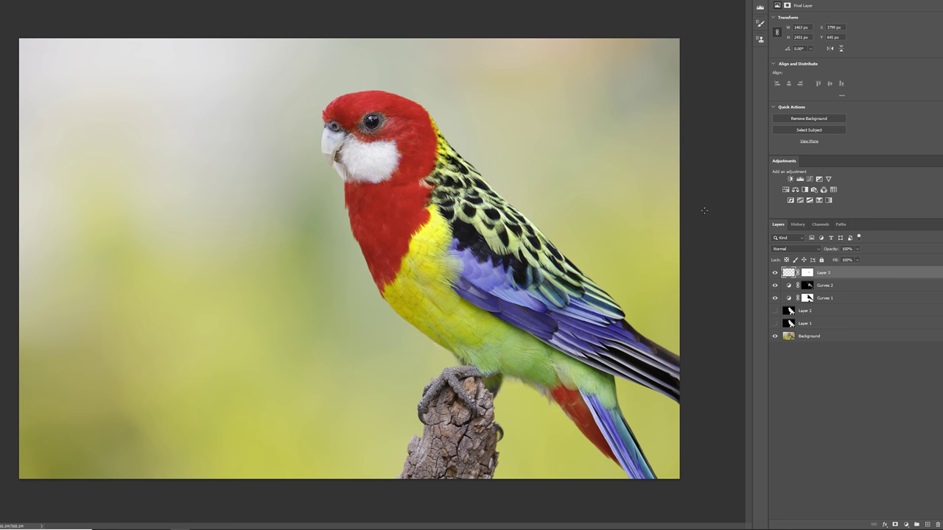
- Add a Levels adjustment layer above Layer 3 with the input black point at 4 and the white point at 243
left_click(801, 179)
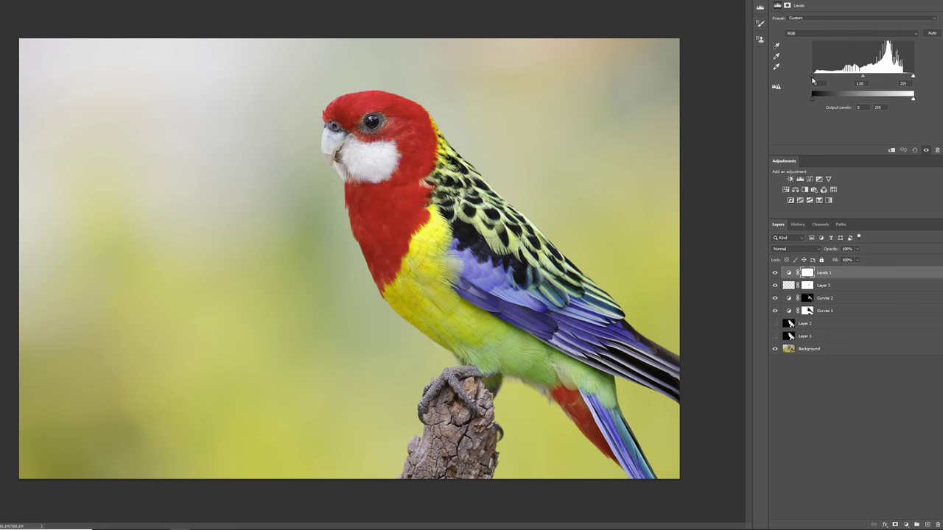
mouse_move(813, 76)
left_mouse_down()
mouse_move(835, 76)
mouse_move(803, 74)
mouse_move(815, 77)
left_mouse_up()
left_click_drag(911, 75, 909, 78)
- Mask the Levels adjustment off the bright yellow breast feathers with a smaller brush
left_click(808, 273)
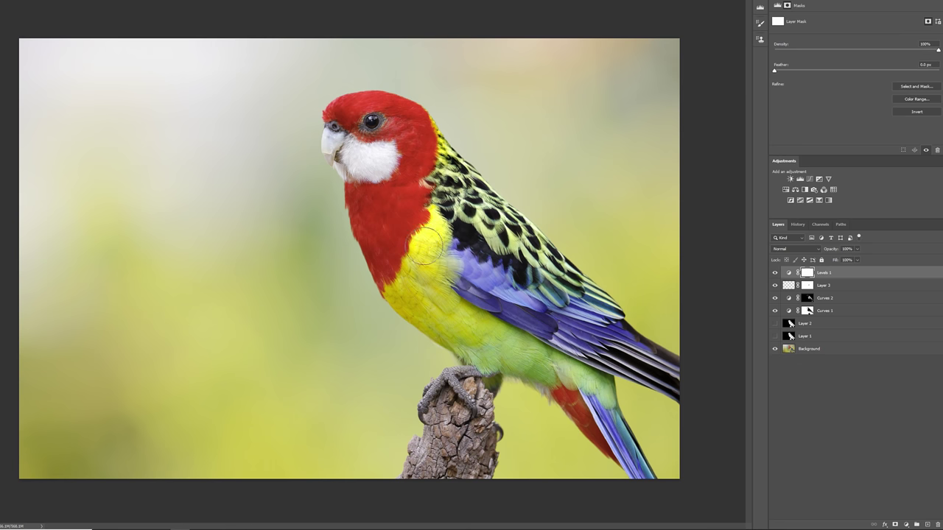
scroll(430, 239, "up", 3)
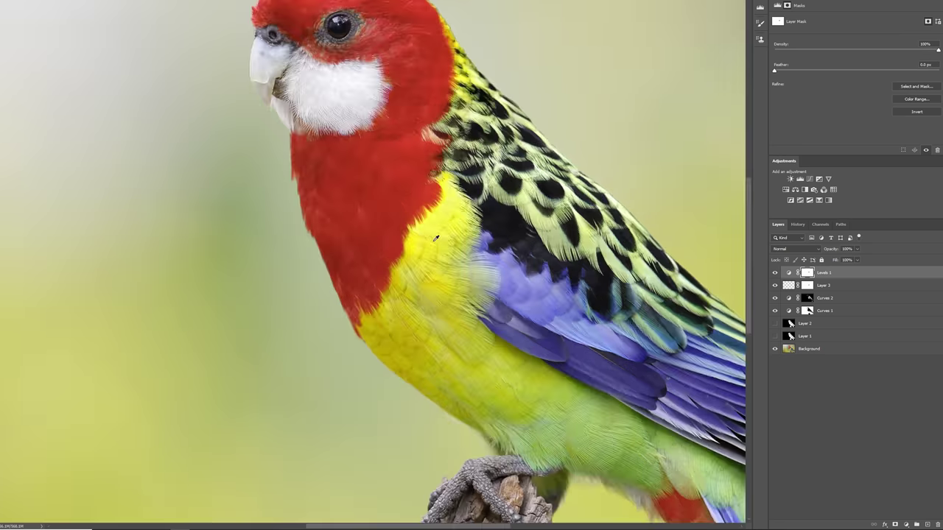
key("bracketleft")
key("bracketleft")
key("bracketleft")
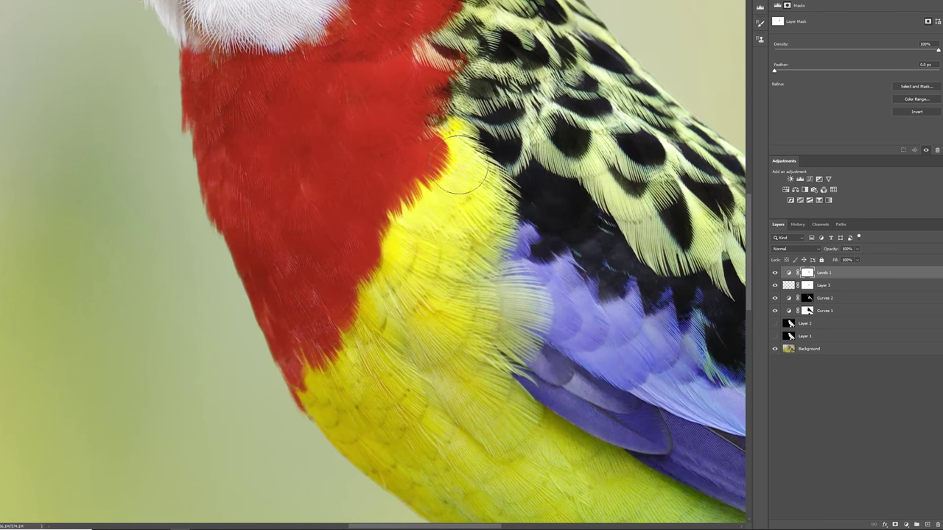
key("ctrl+0")
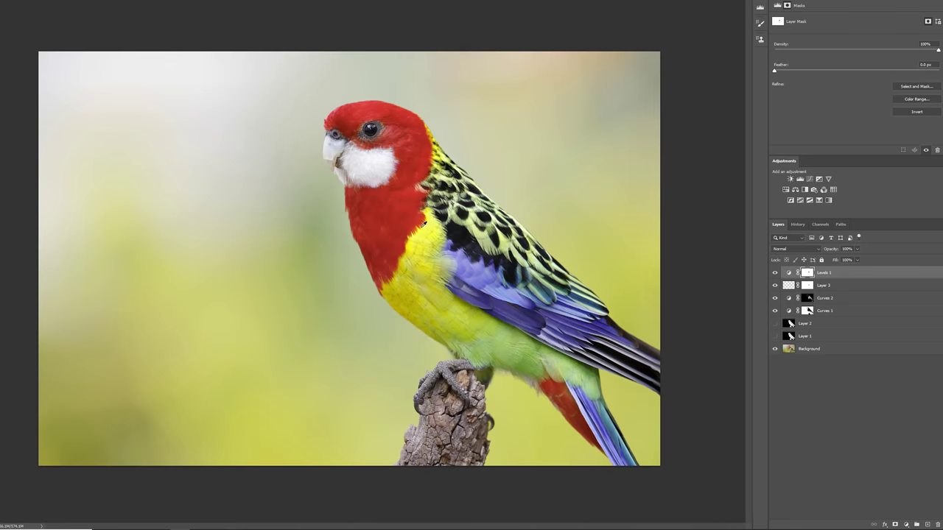
- Set the midtone value of the Levels 1 adjustment to 1.12
key("ctrl+plus")
left_click(788, 273)
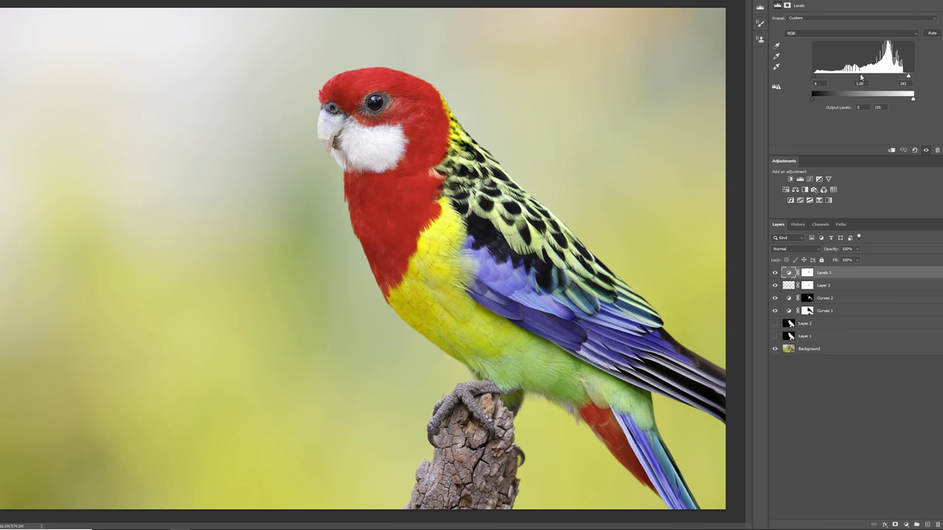
left_click_drag(860, 76, 857, 77)
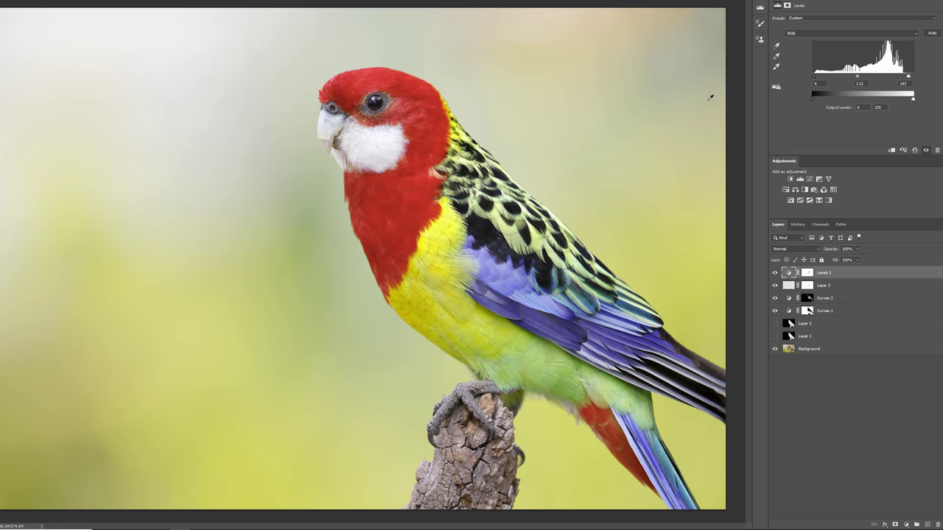
key("ctrl+minus")
- Compare the image with Levels 1 hidden and shown, and select Layer 3
left_click(801, 285)
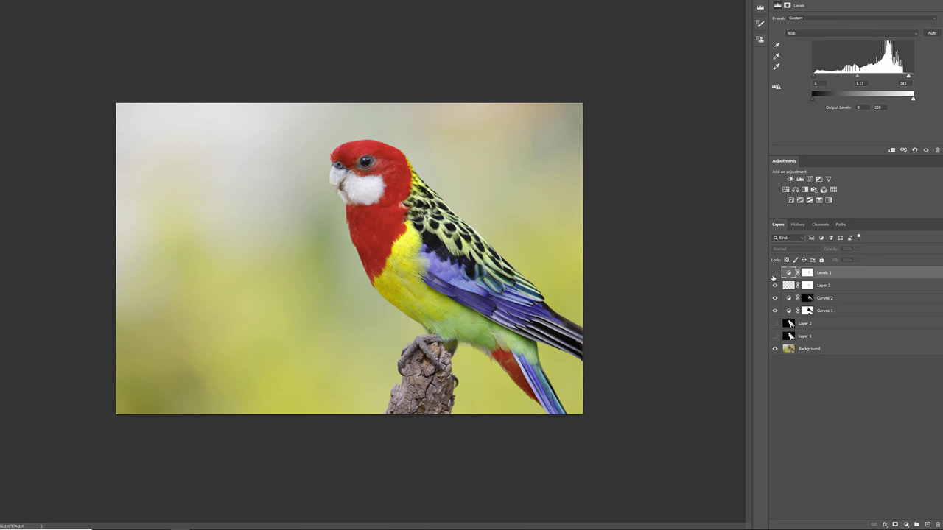
key("ctrl+minus")
key("ctrl+plus")
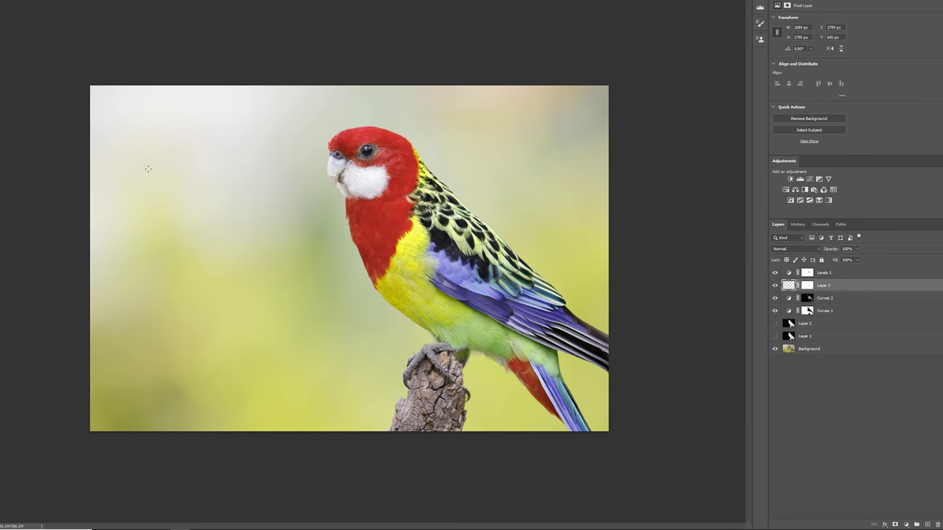
key("ctrl+plus")
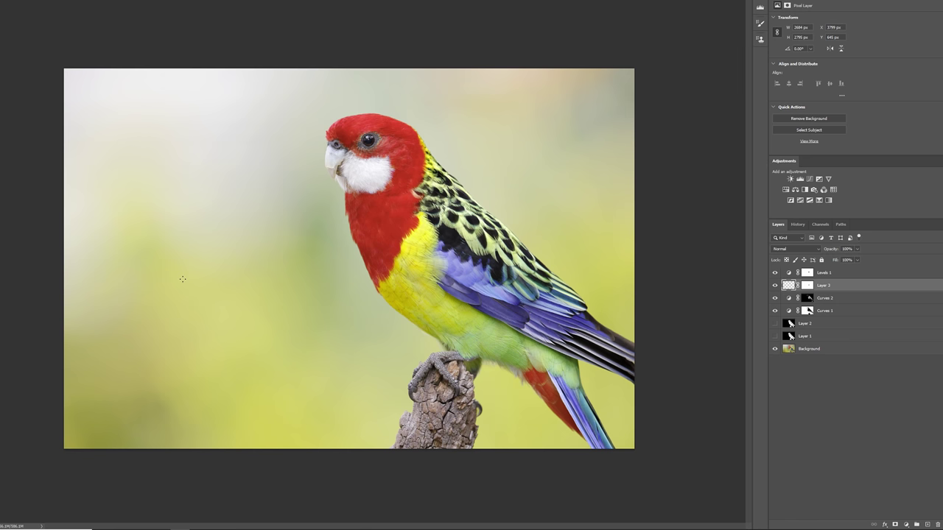
- Add a new layer above Levels 1, load Layer 2's background selection, and paint a soft warm tone over the pale background with a large brush
left_click(840, 274)
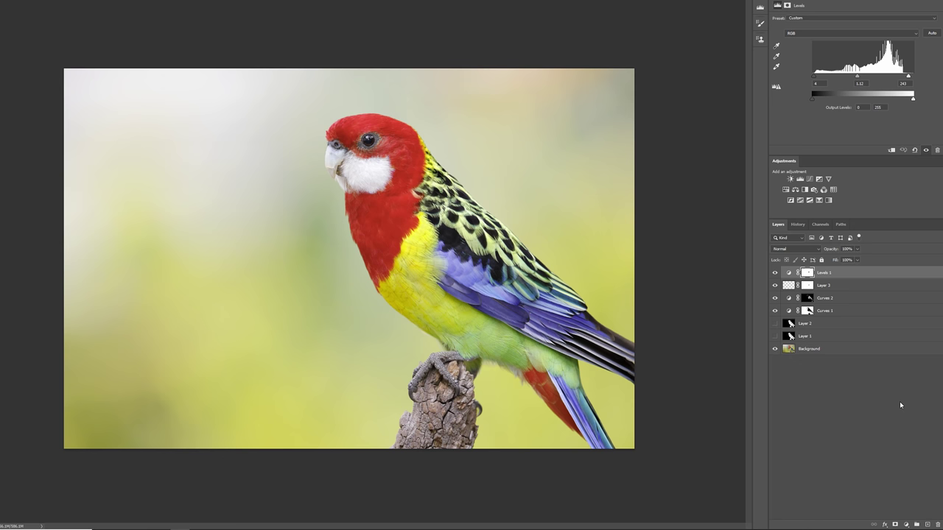
left_click(928, 524)
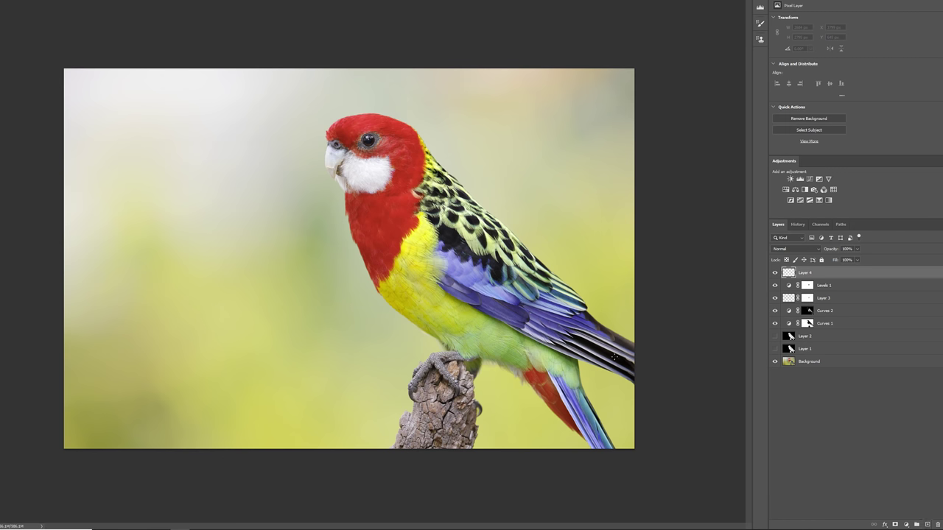
key("bracketright")
key("bracketright")
key("bracketright")
key("bracketright")
left_click(789, 337, "ctrl")
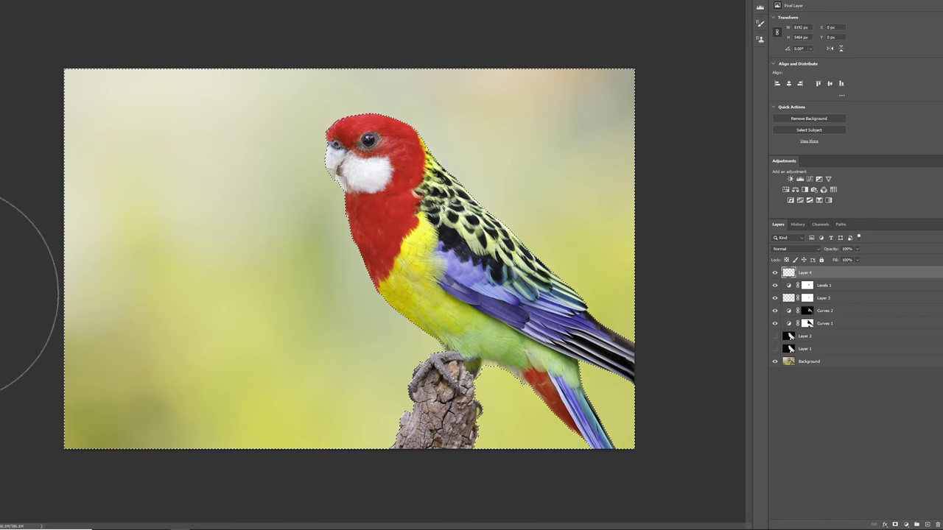
- Deselect the background, lower Layer 4's opacity to 73%, and compare the image with the layer hidden and shown
key("ctrl+d")
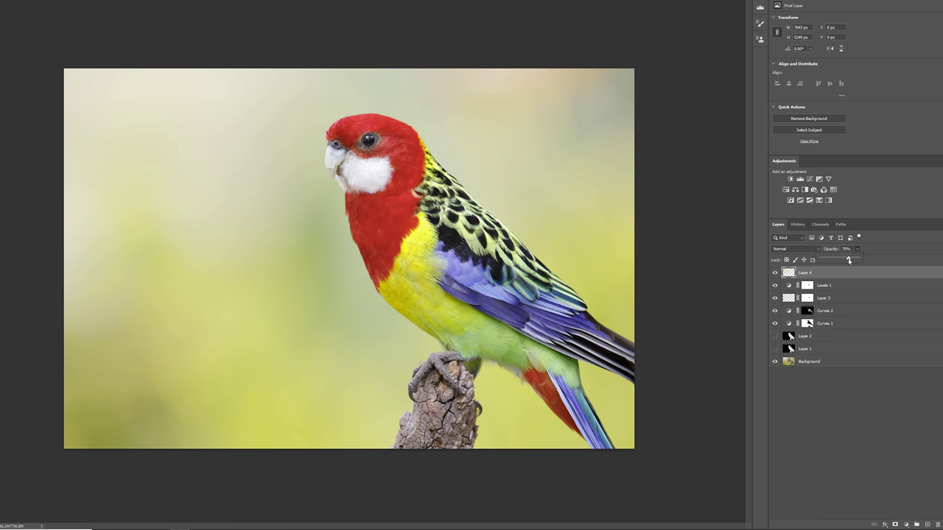
left_click(775, 273)
left_click(775, 273)
left_click(775, 272)
left_click(777, 274)
left_click(777, 274)
left_click(776, 274)
scroll(669, 225, "down", 2)
scroll(669, 226, "up", 2)
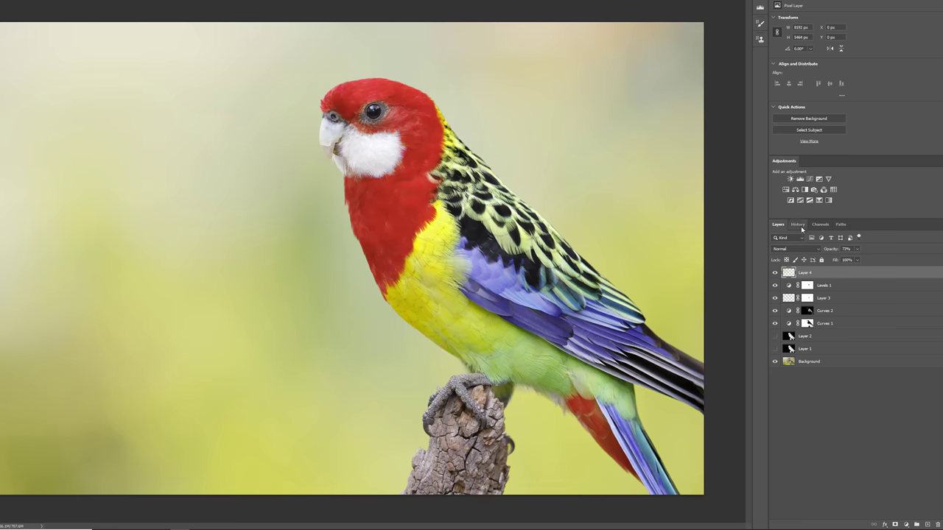
- Add a Curves adjustment above Layer 4 with a highlight point and a slightly lowered shadow point for more contrast
scroll(350, 258, "up", 2)
left_click(810, 180)
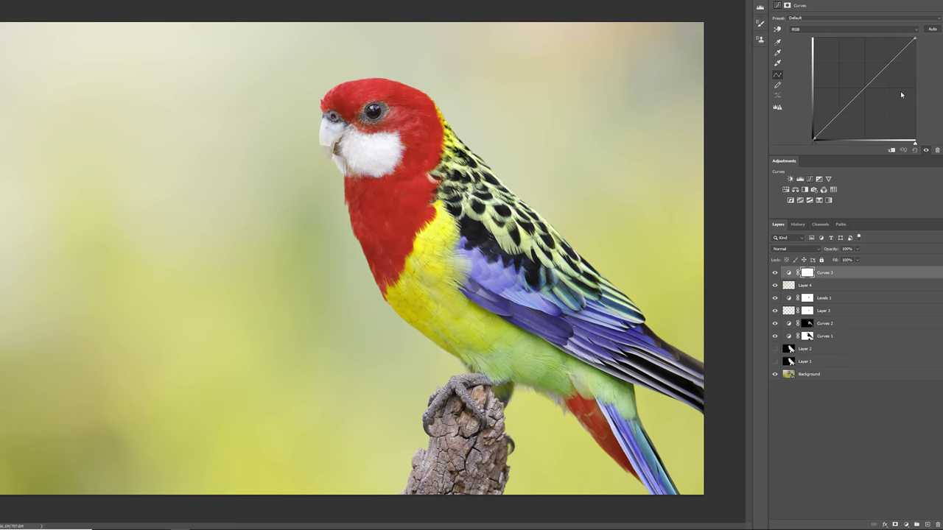
left_click(884, 67)
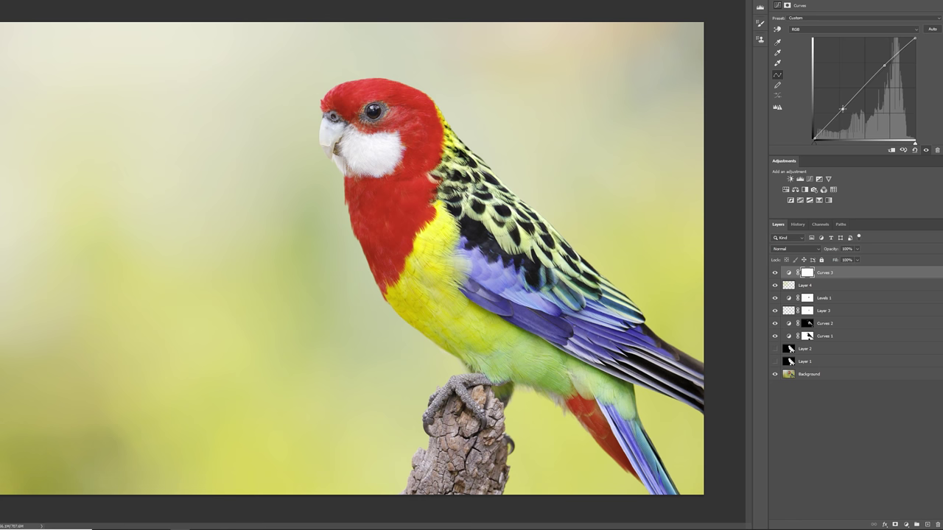
left_click(843, 111)
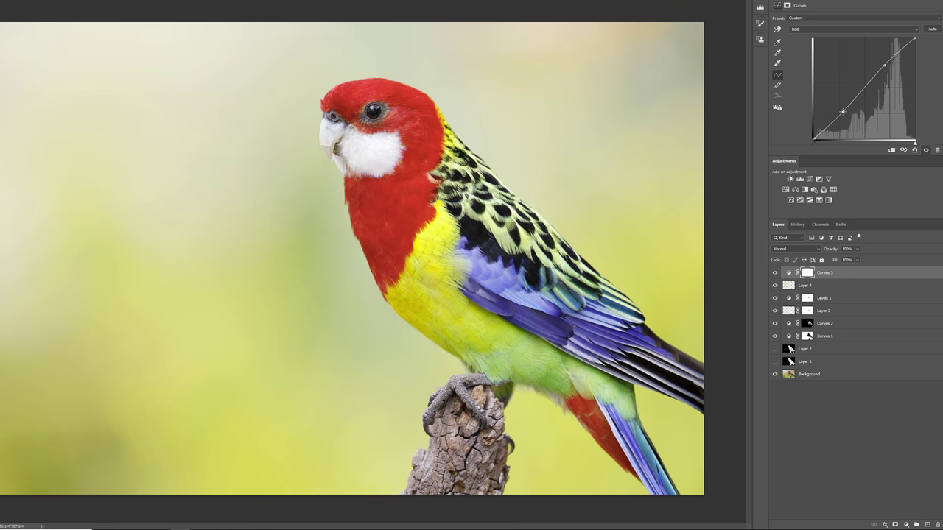
key("ctrl+minus")
key("ctrl+0")
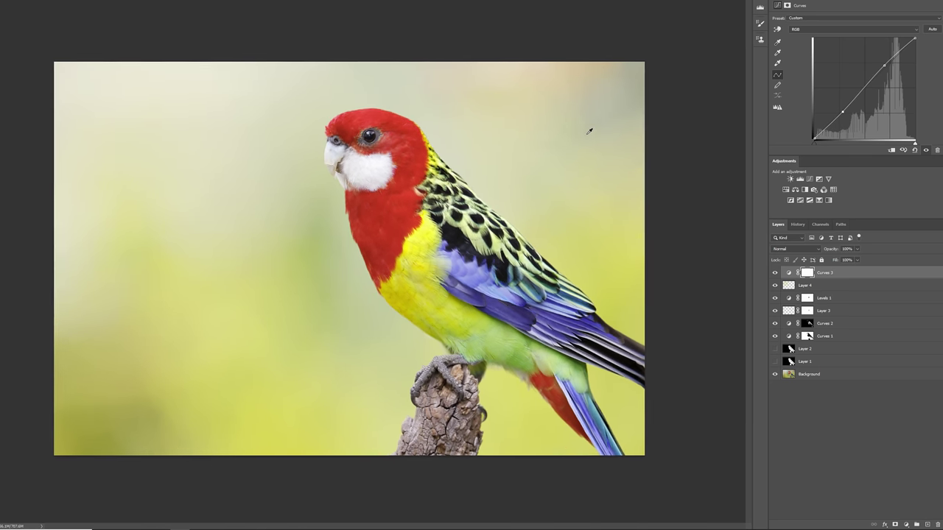
key("ctrl+0")
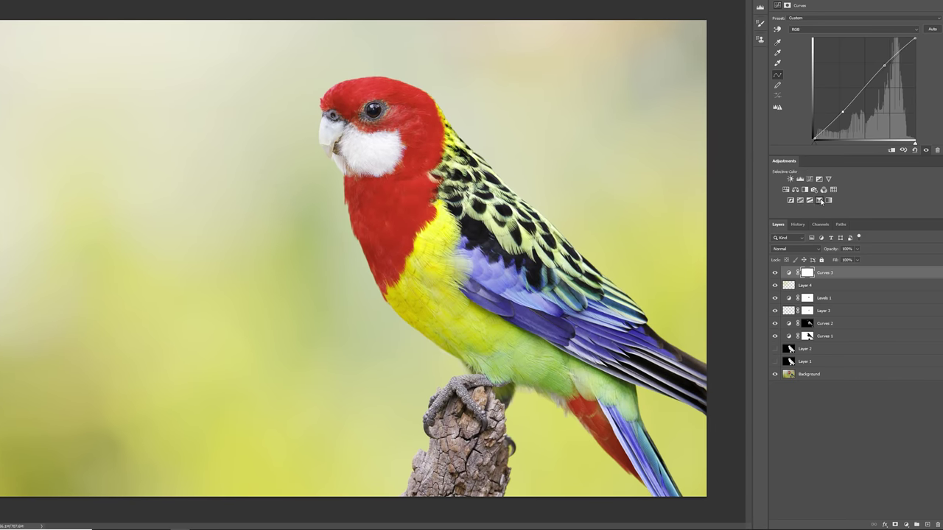
- Add a Selective Color adjustment with Reds at cyan +30, magenta +2, yellow +4 and black +7, and compare the image with it hidden and shown
left_click(820, 201)
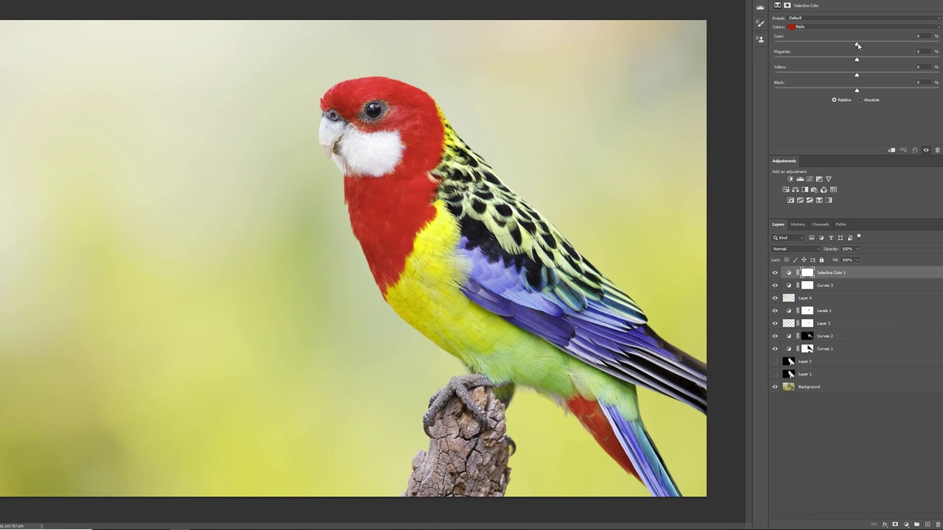
left_click_drag(858, 46, 863, 64)
left_click_drag(858, 92, 865, 92)
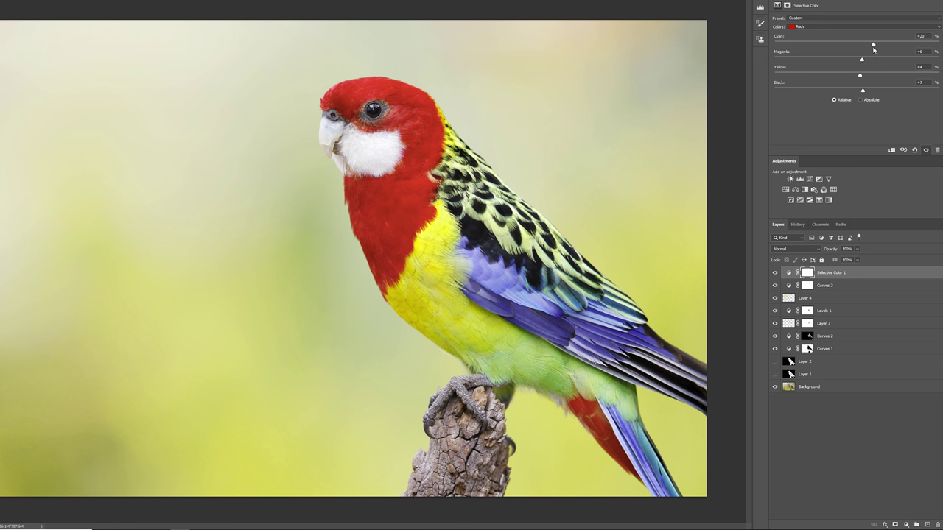
left_click_drag(875, 47, 885, 47)
left_click(774, 273)
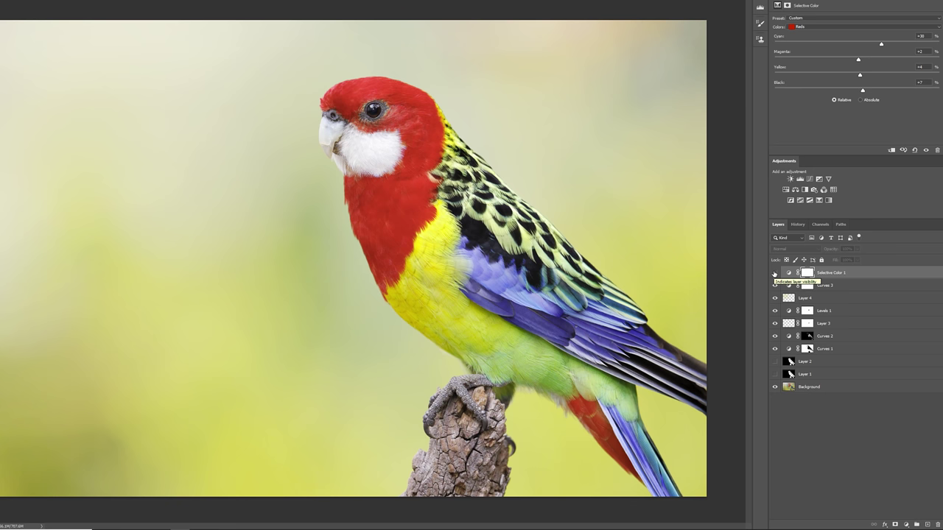
left_click(775, 274)
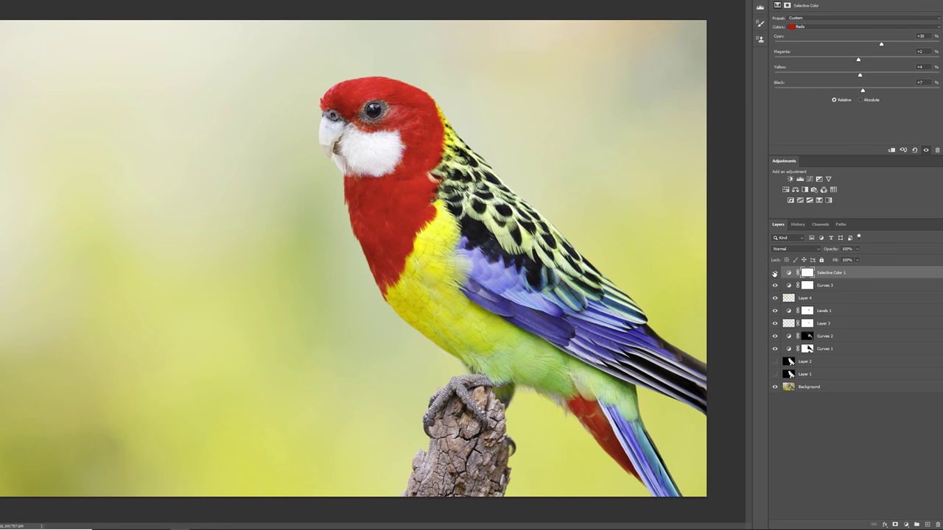
left_click(774, 273)
left_click(775, 273)
- Add a Hue/Saturation adjustment, set the Reds saturation to -6, and compare the image with the red adjustments hidden and shown
left_click(785, 189)
left_click(824, 29)
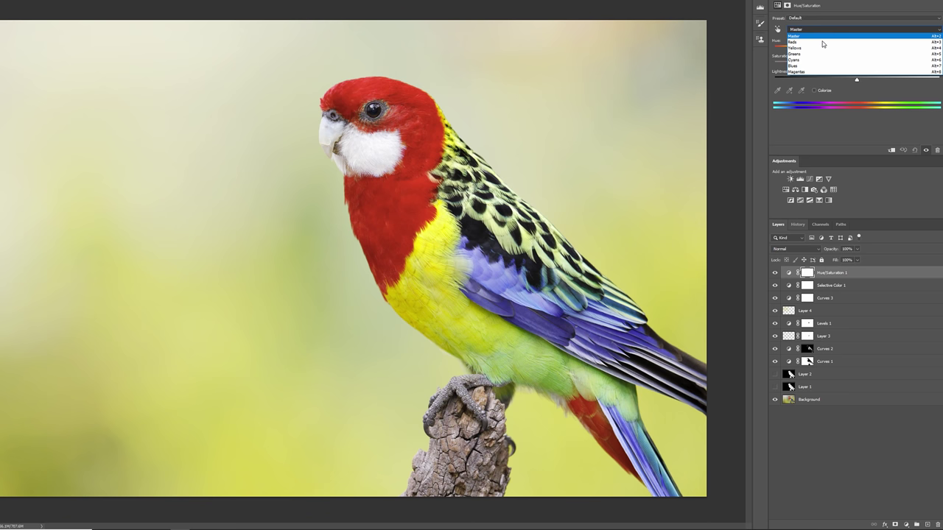
left_click(821, 42)
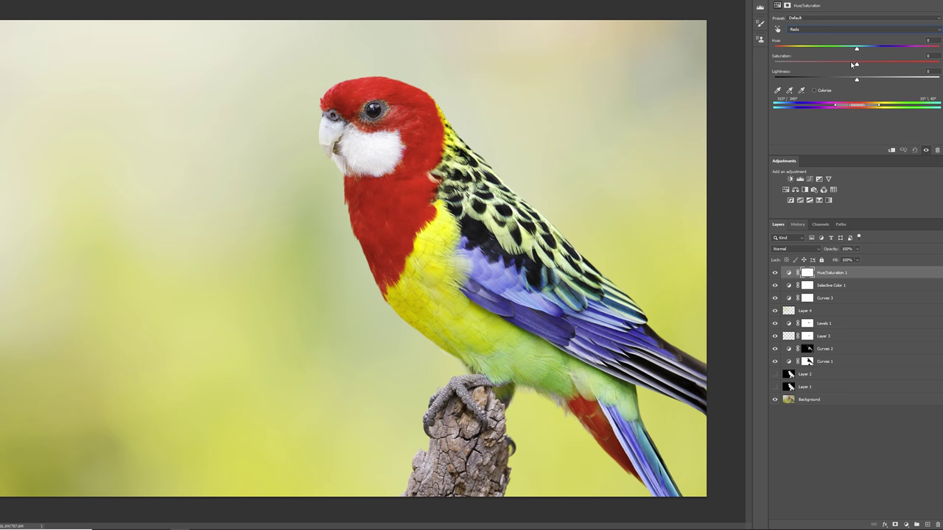
left_click_drag(852, 64, 851, 65)
left_click(775, 272)
key("ctrl+0")
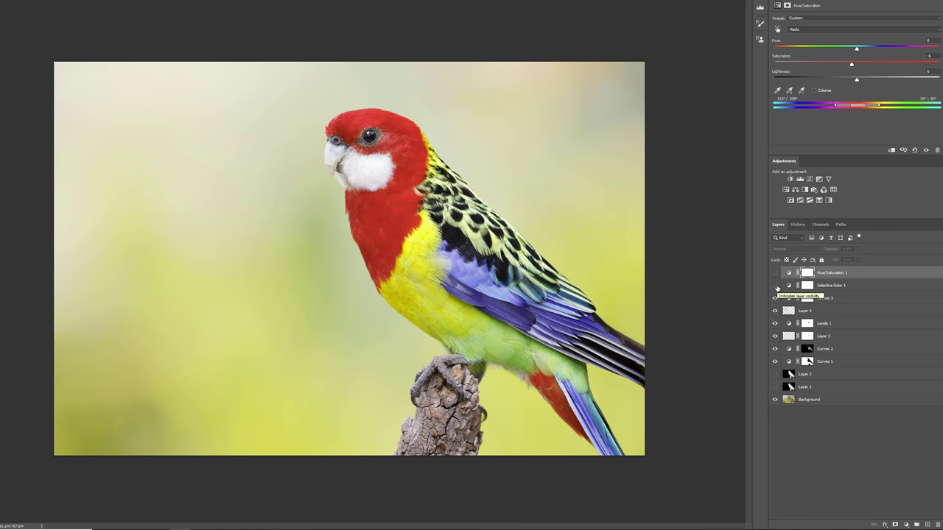
left_click(774, 272)
key("ctrl+plus")
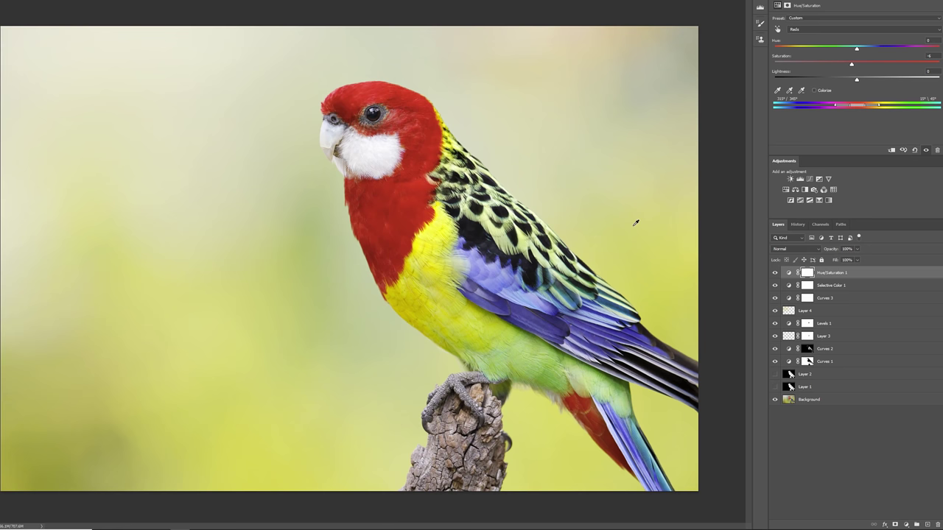
- Add a second Hue/Saturation adjustment with the Yellows saturation at -24, and invert its mask to black
left_click(785, 190)
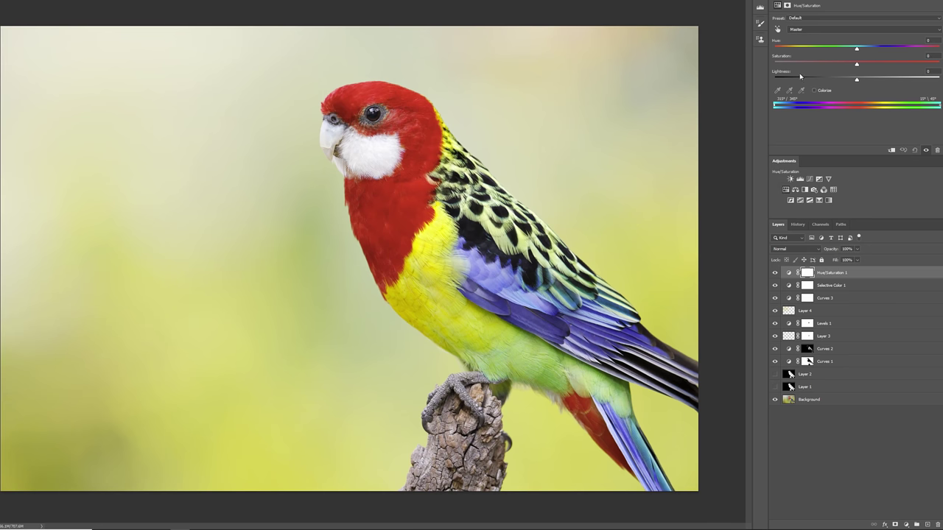
key("alt+4")
left_click_drag(856, 64, 838, 65)
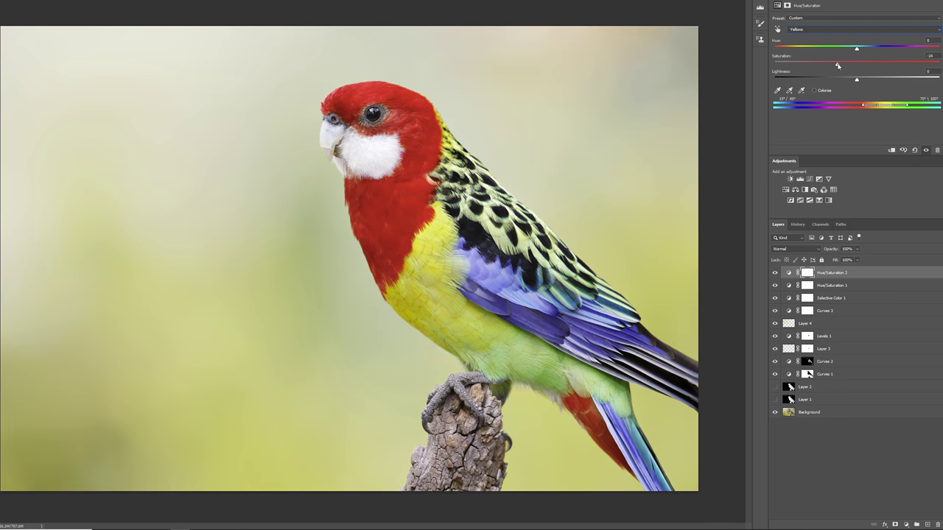
key("ctrl+i")
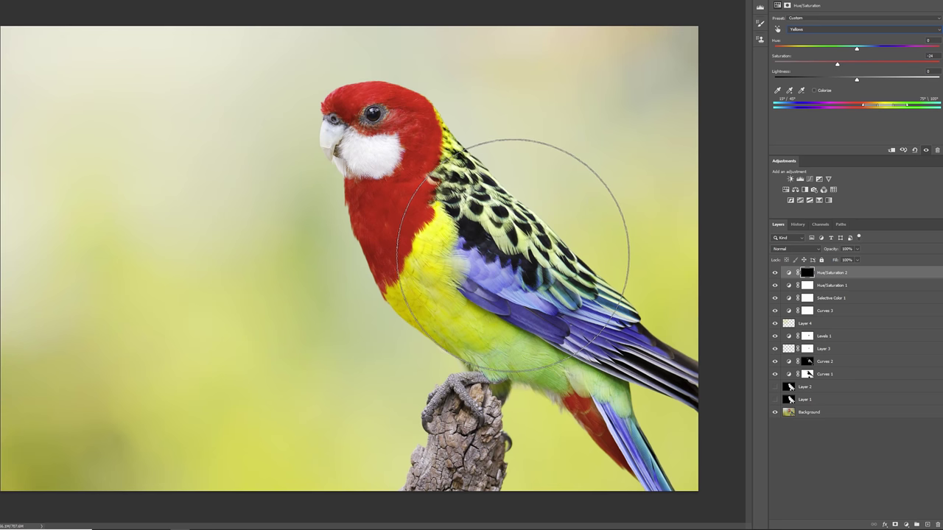
- Paint the yellow desaturation over the brightest yellow breast feathers with a smaller brush, and compare the result with the layer hidden and shown
key("bracketleft")
key("bracketleft")
key("bracketleft")
key("bracketleft")
scroll(389, 267, "up", 5)
key("bracketleft")
key("bracketleft")
key("bracketleft")
key("bracketleft")
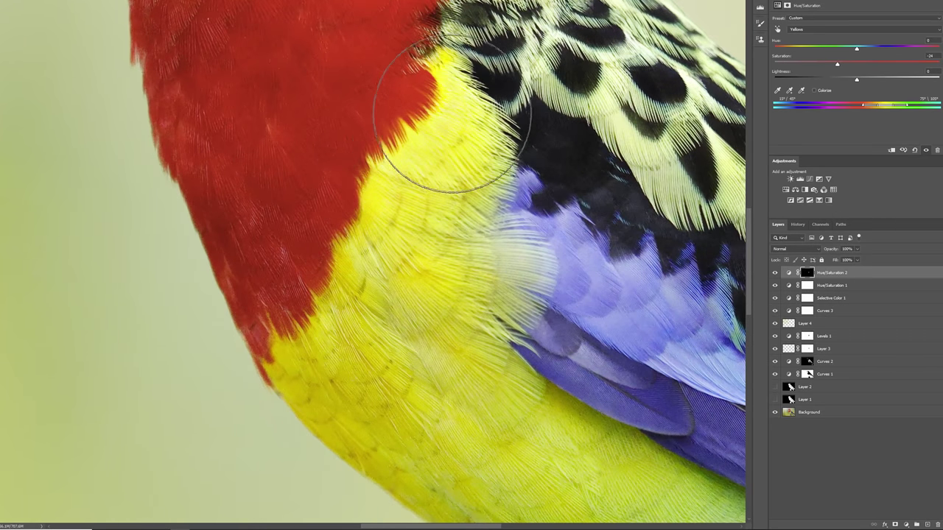
scroll(449, 146, "up", 2)
scroll(450, 146, "down", 2)
key("bracketright")
key("bracketright")
key("bracketright")
key("bracketleft")
key("bracketleft")
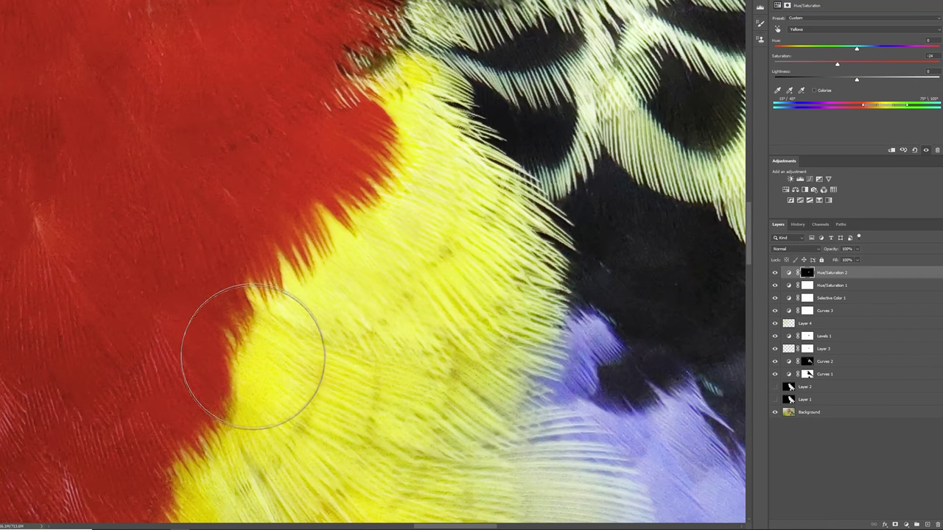
left_click(776, 273)
left_click(776, 274)
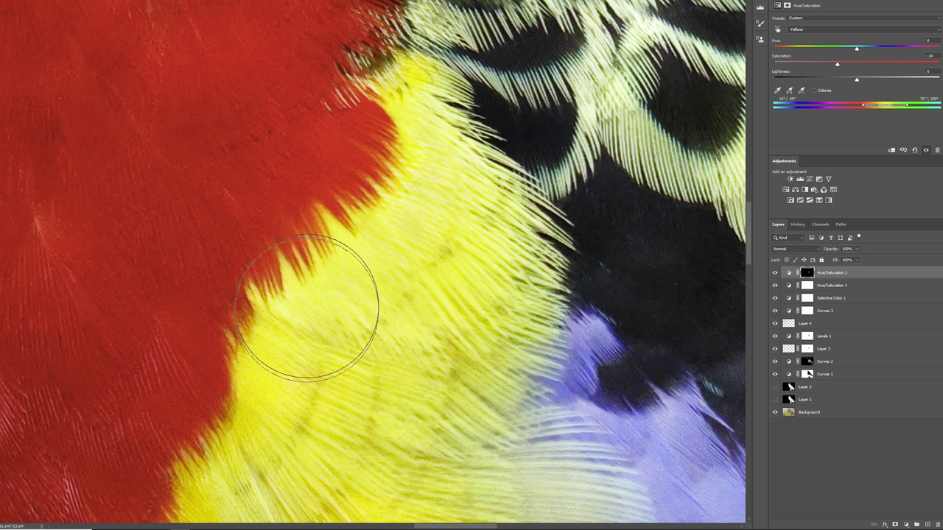